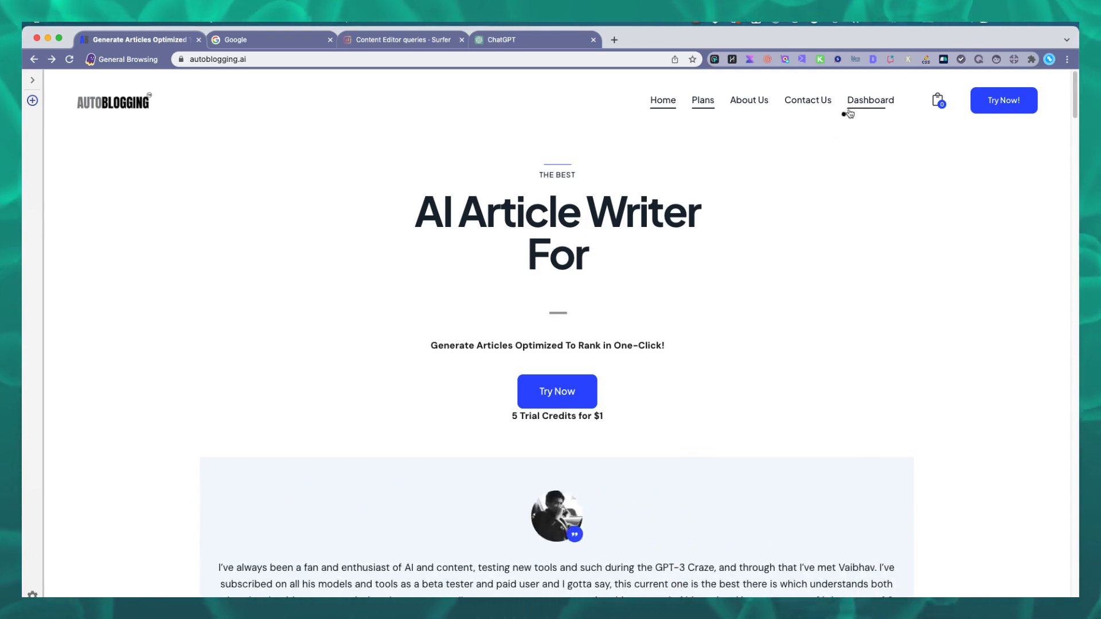
Log in to the Autoblogging dashboard and open Godlike Mode.
{"action": "left_click", "coordinate": [867, 104]}
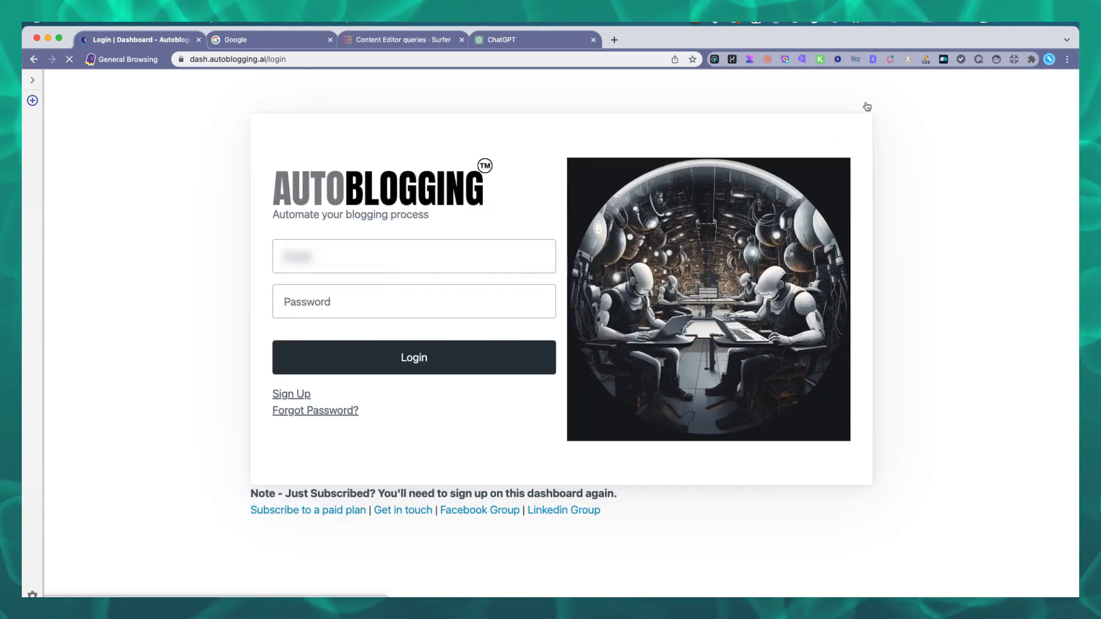
{"action": "left_click", "coordinate": [419, 358]}
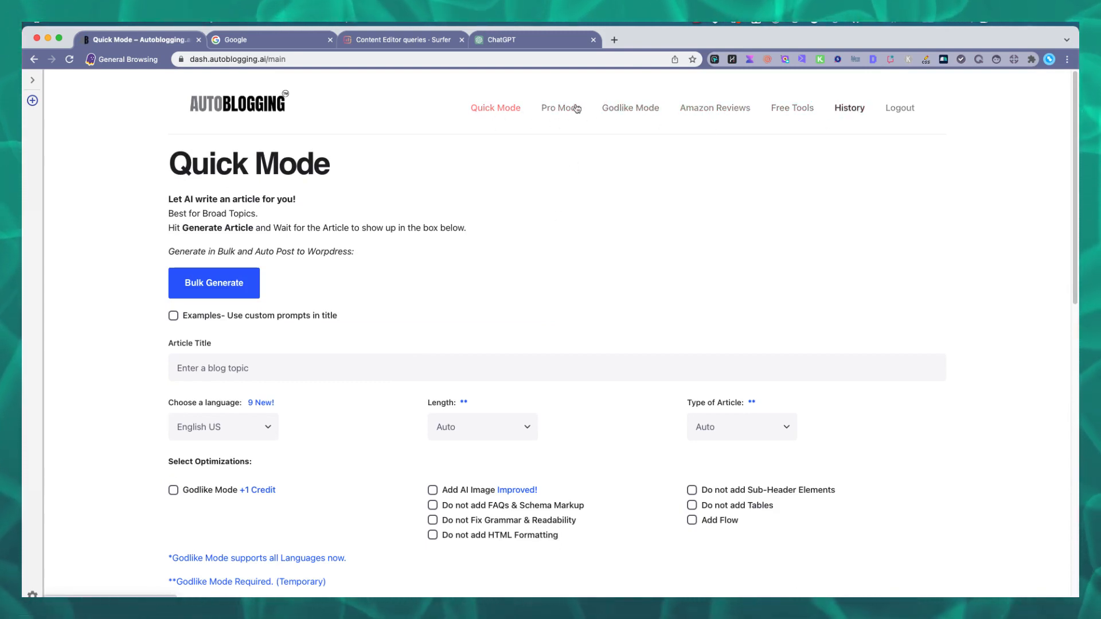
{"action": "left_click", "coordinate": [642, 109]}
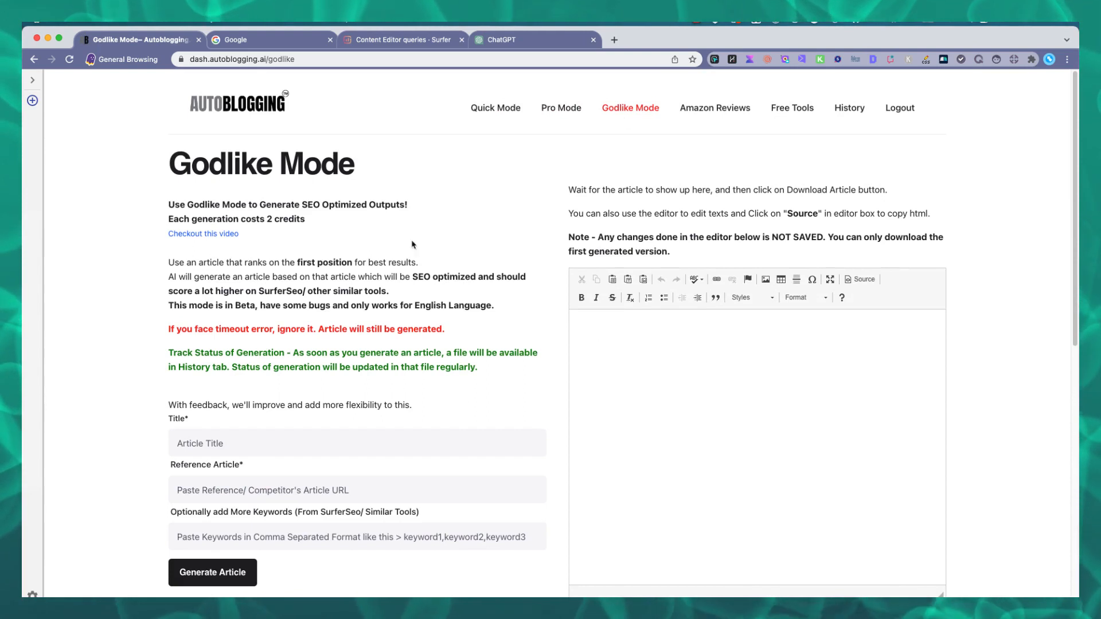
{"action": "scroll", "coordinate": [240, 445], "scroll_direction": "down", "scroll_amount": 1}
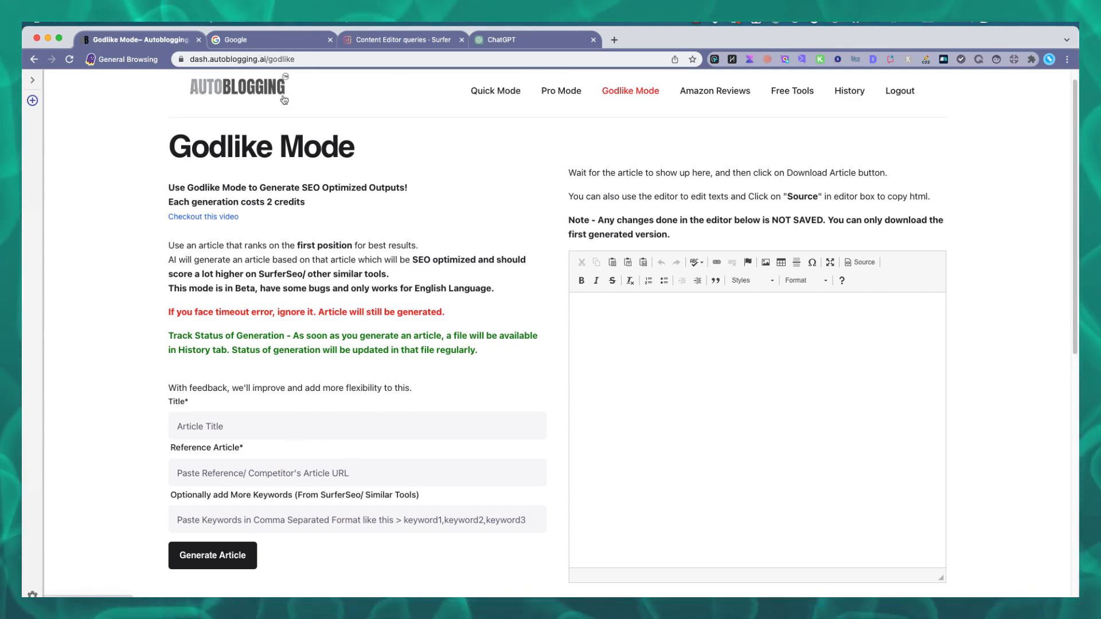
Switch to Google and search for "shoveling snow".
{"action": "left_click", "coordinate": [281, 44]}
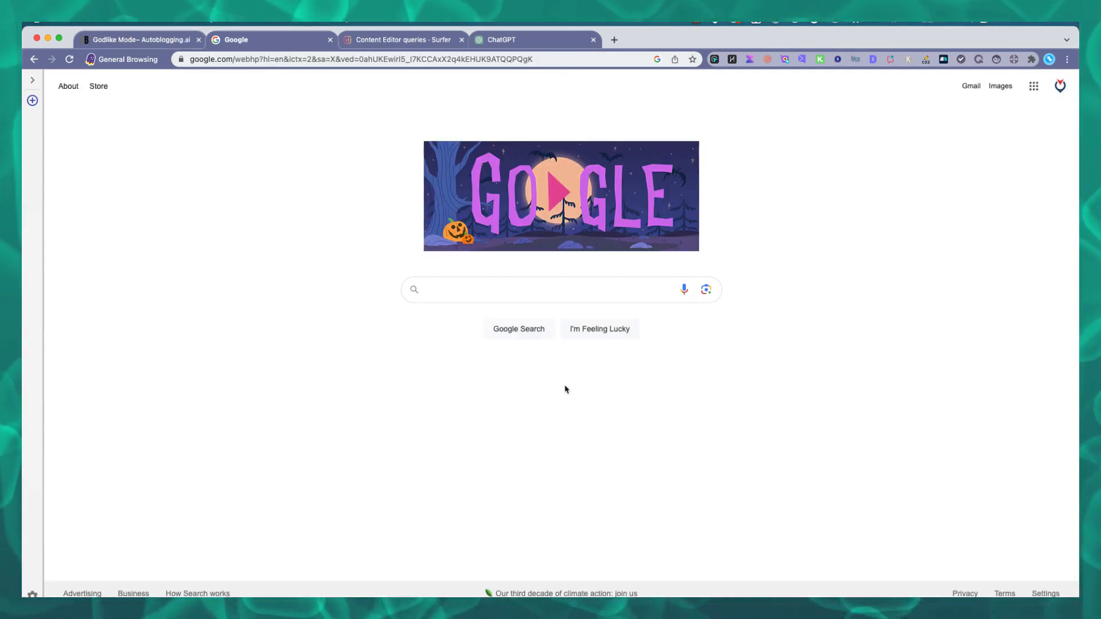
{"action": "left_click", "coordinate": [456, 286]}
{"action": "type", "text": "sho"}
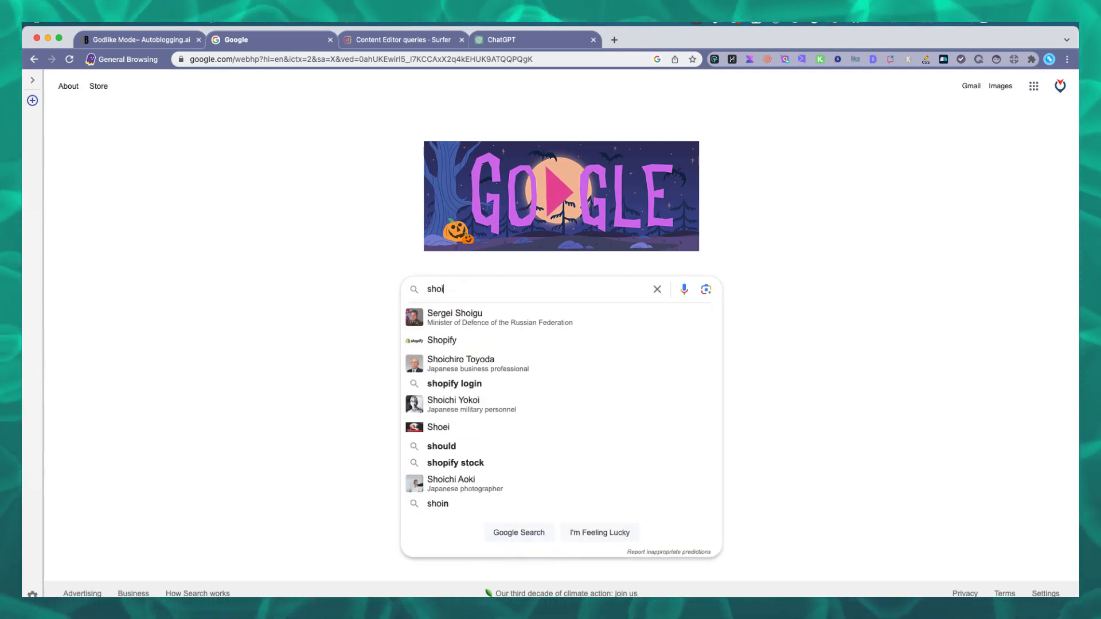
{"action": "key", "text": "BackSpace"}
{"action": "key", "text": "BackSpace"}
{"action": "key", "text": "BackSpace"}
{"action": "type", "text": "shovel"}
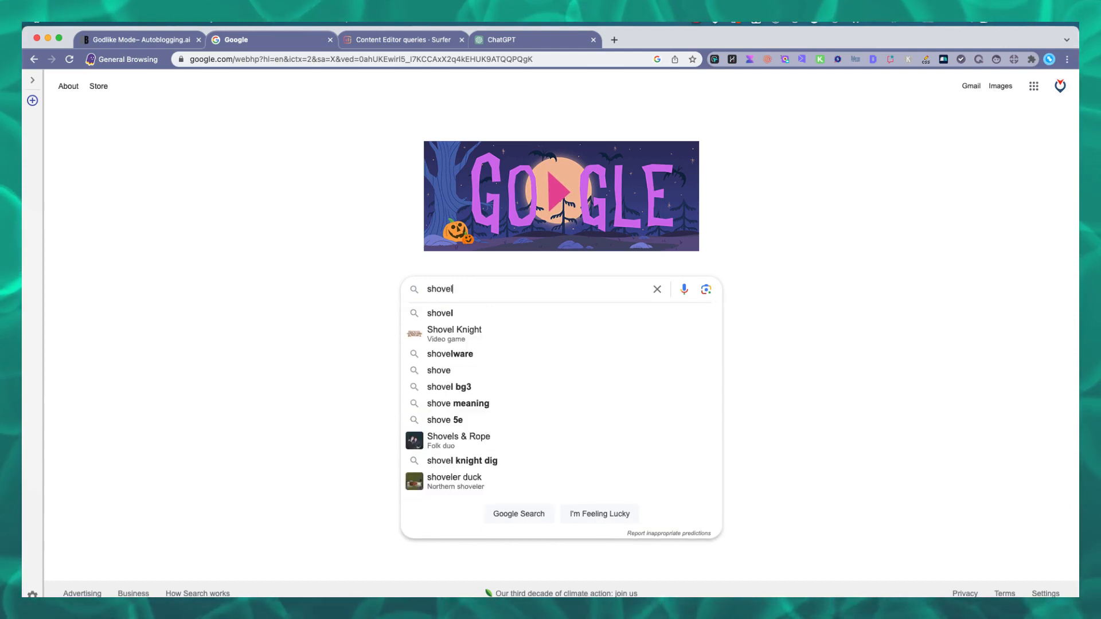
{"action": "type", "text": "ing snow"}
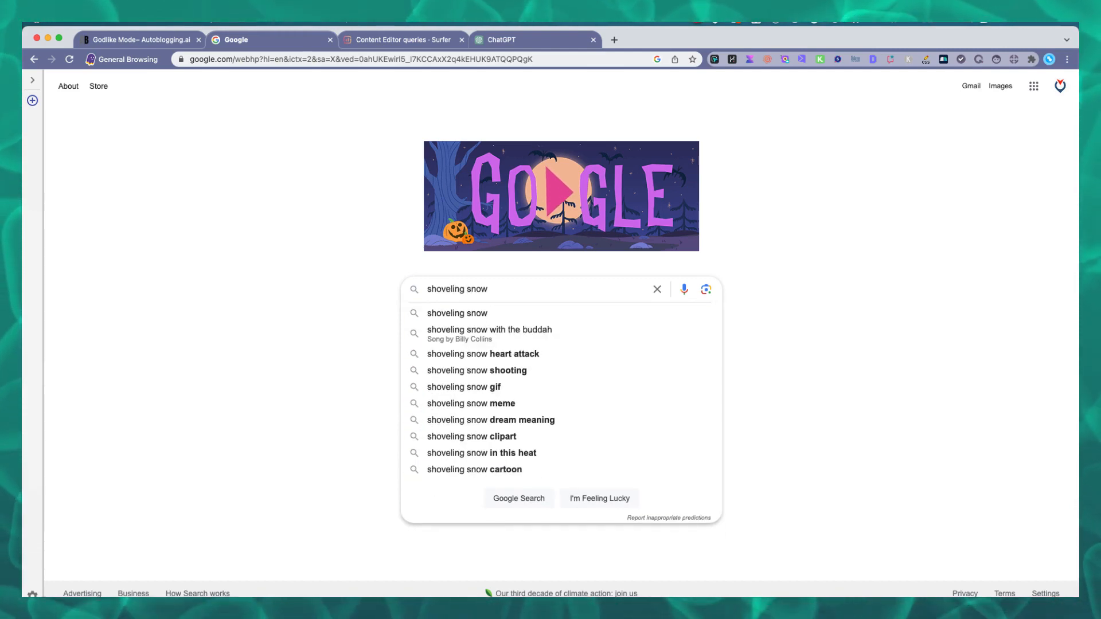
{"action": "key", "text": "Return"}
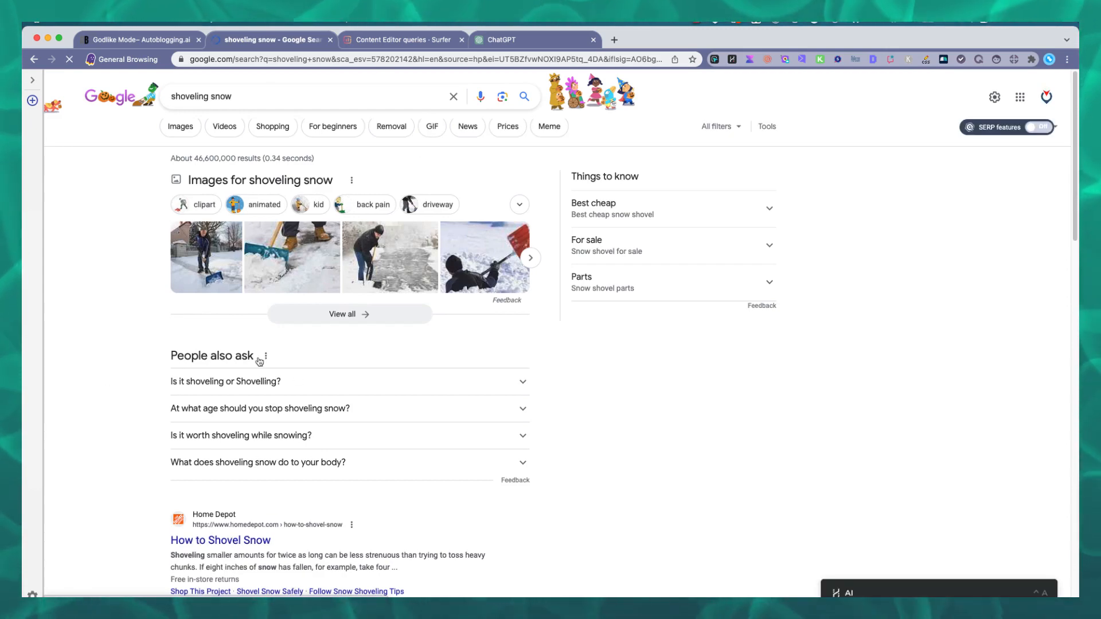
Look through the web and news results for shoveling snow and open the Travelers snow shoveling tips article.
{"action": "scroll", "coordinate": [312, 382], "scroll_direction": "down", "scroll_amount": 8}
{"action": "scroll", "coordinate": [310, 382], "scroll_direction": "down", "scroll_amount": 3}
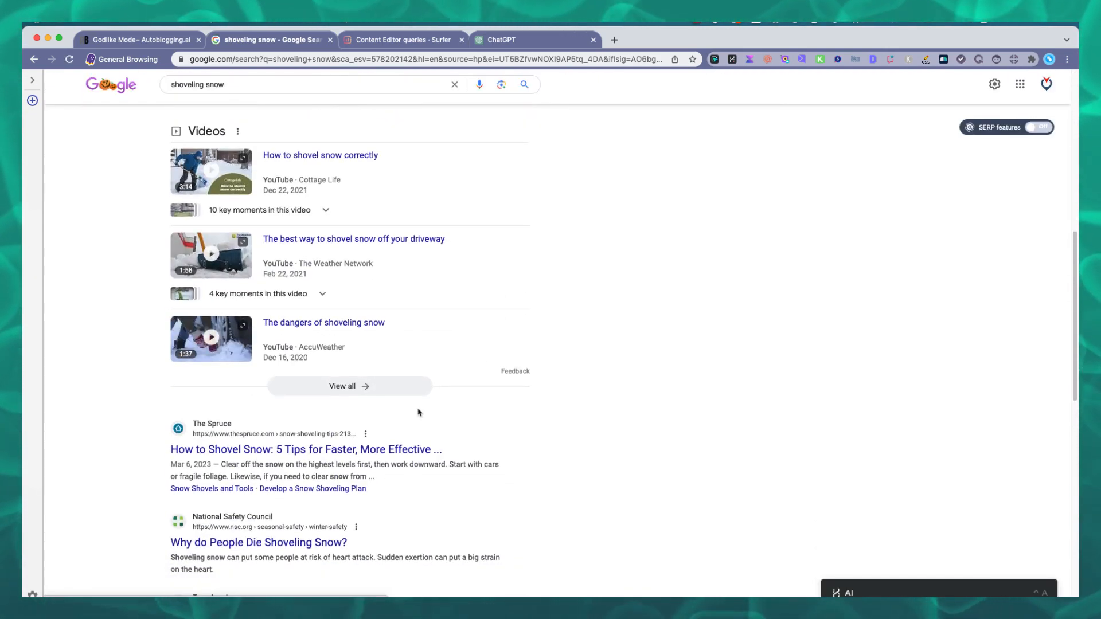
{"action": "scroll", "coordinate": [248, 446], "scroll_direction": "up", "scroll_amount": 3}
{"action": "scroll", "coordinate": [248, 446], "scroll_direction": "up", "scroll_amount": 8}
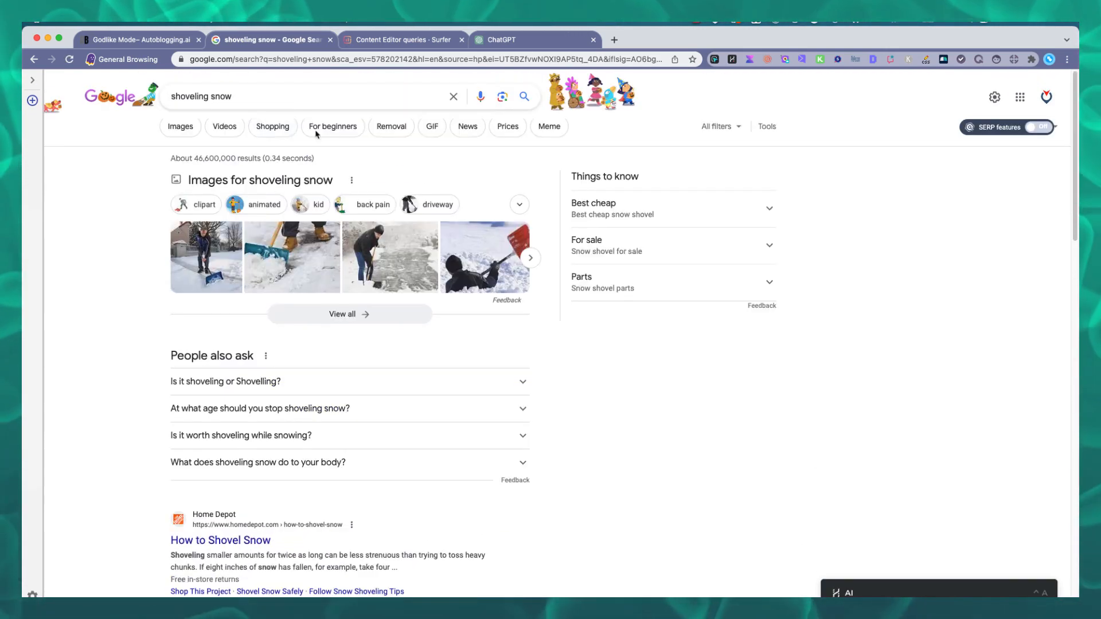
{"action": "left_click", "coordinate": [467, 130]}
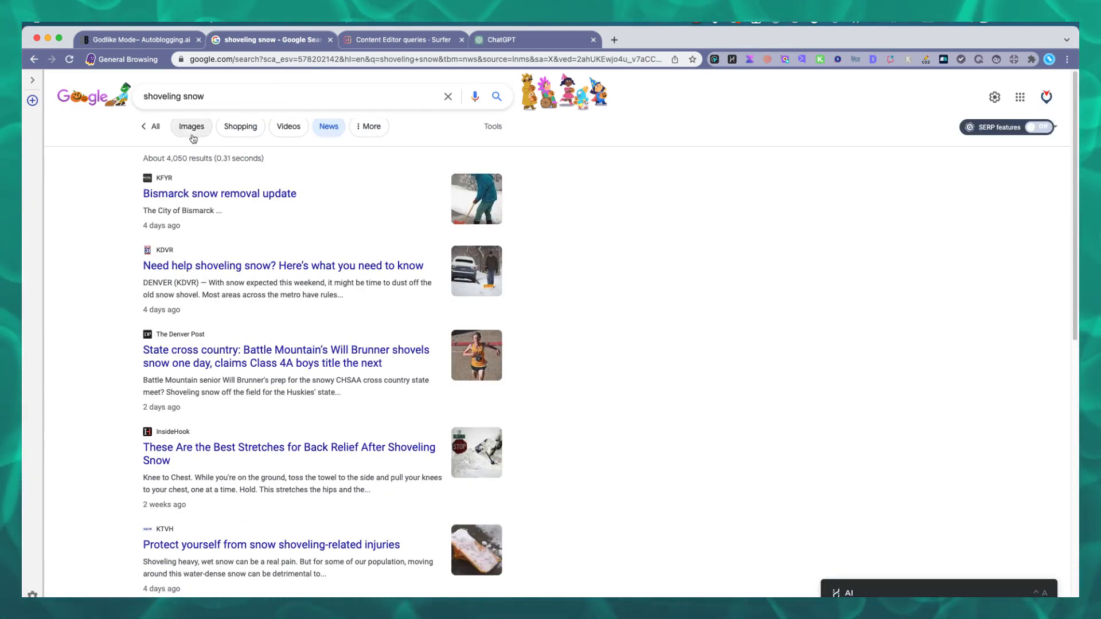
{"action": "left_click", "coordinate": [152, 128]}
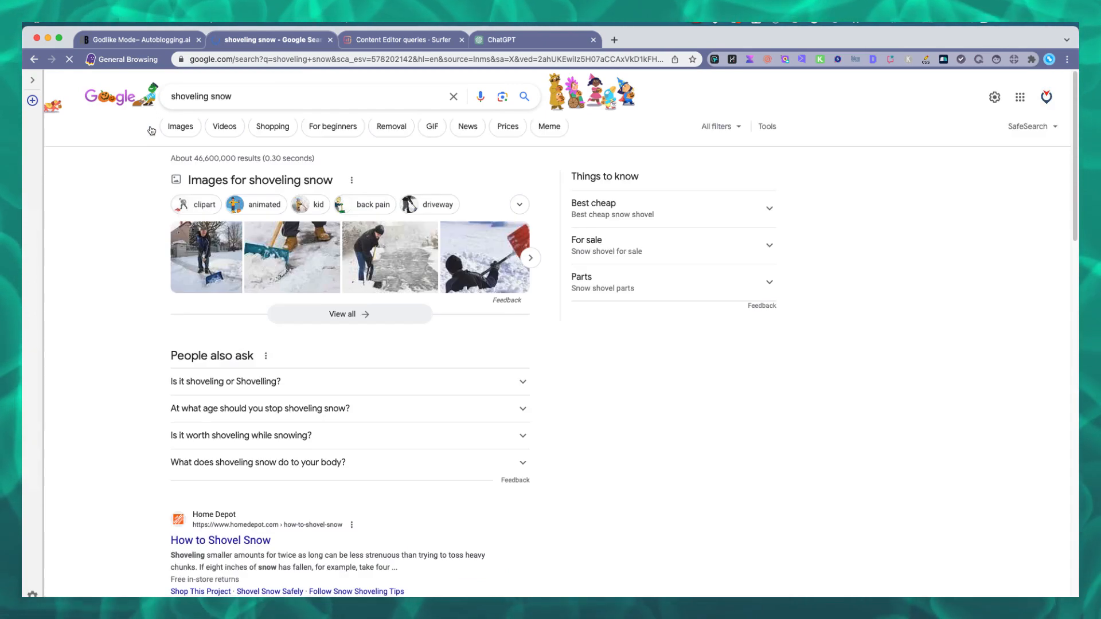
{"action": "scroll", "coordinate": [448, 299], "scroll_direction": "down", "scroll_amount": 3}
{"action": "scroll", "coordinate": [447, 298], "scroll_direction": "down", "scroll_amount": 8}
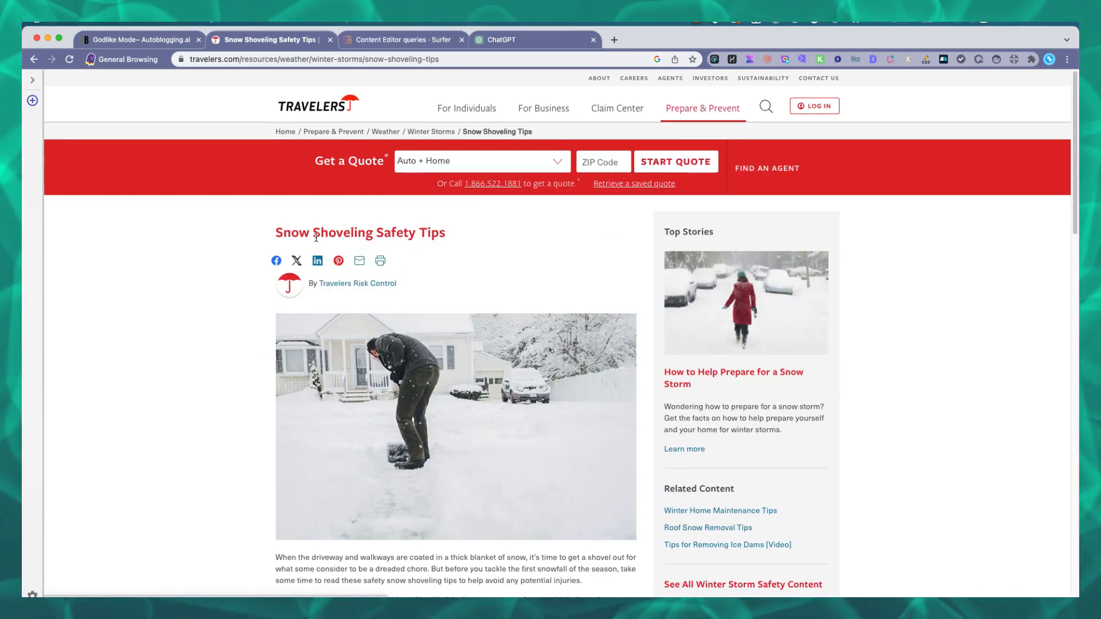
Copy the Travelers article's title, switch to Surfer and create a Content Editor query for "snow shoveling safety tips".
{"action": "left_click_drag", "start_coordinate": [277, 230], "coordinate": [453, 231]}
{"action": "key", "text": "super+c"}
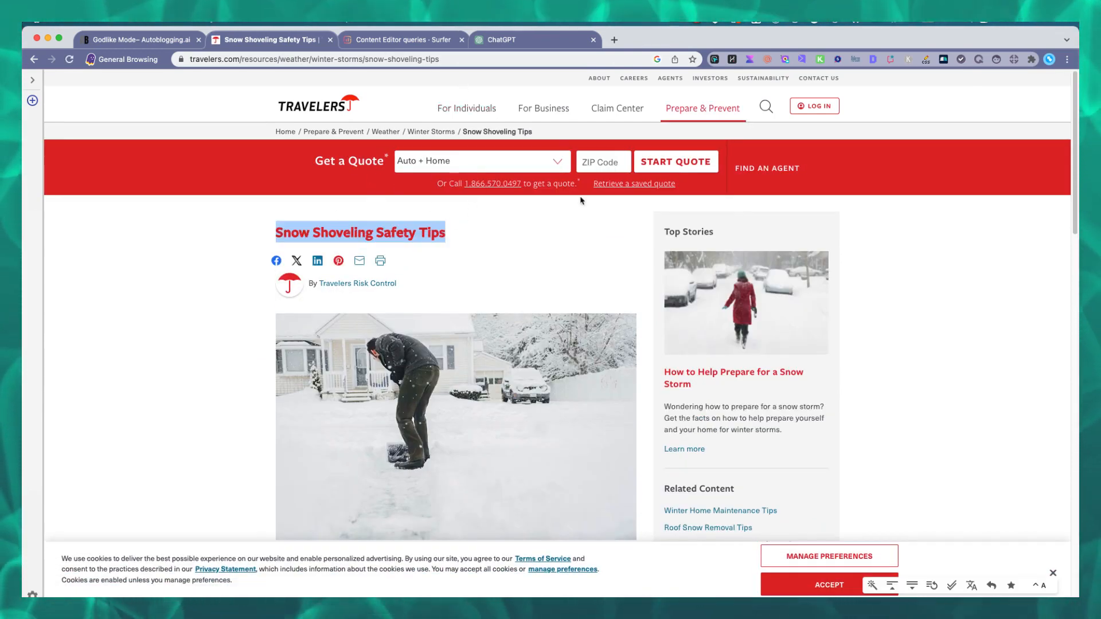
{"action": "left_click", "coordinate": [405, 39]}
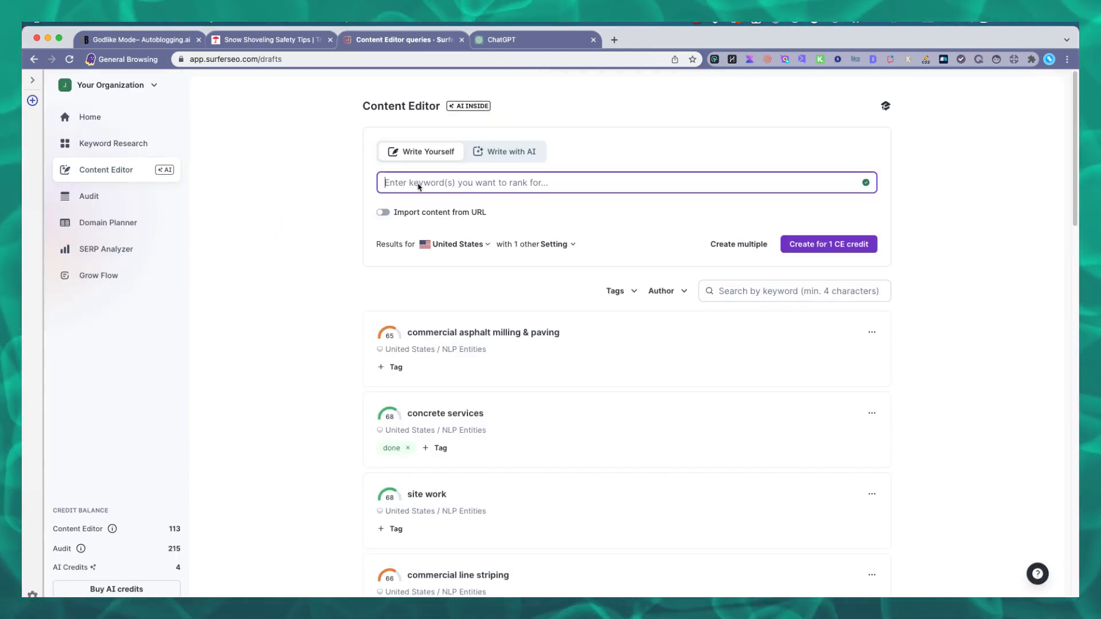
{"action": "key", "text": "super+v"}
{"action": "key", "text": "Return"}
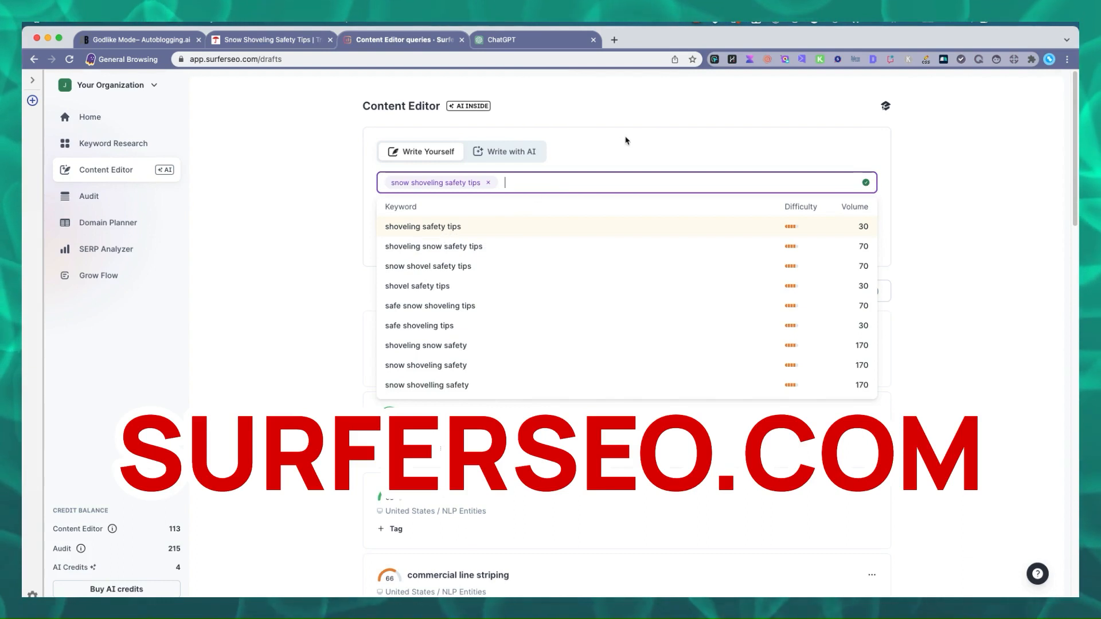
{"action": "left_click", "coordinate": [942, 139]}
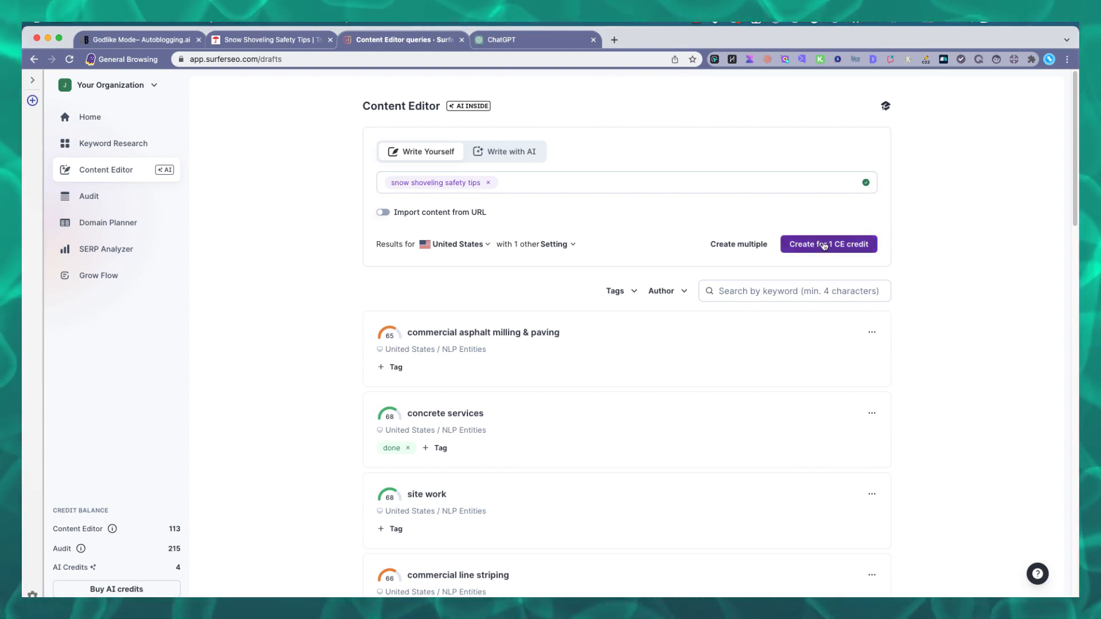
{"action": "left_click", "coordinate": [832, 245]}
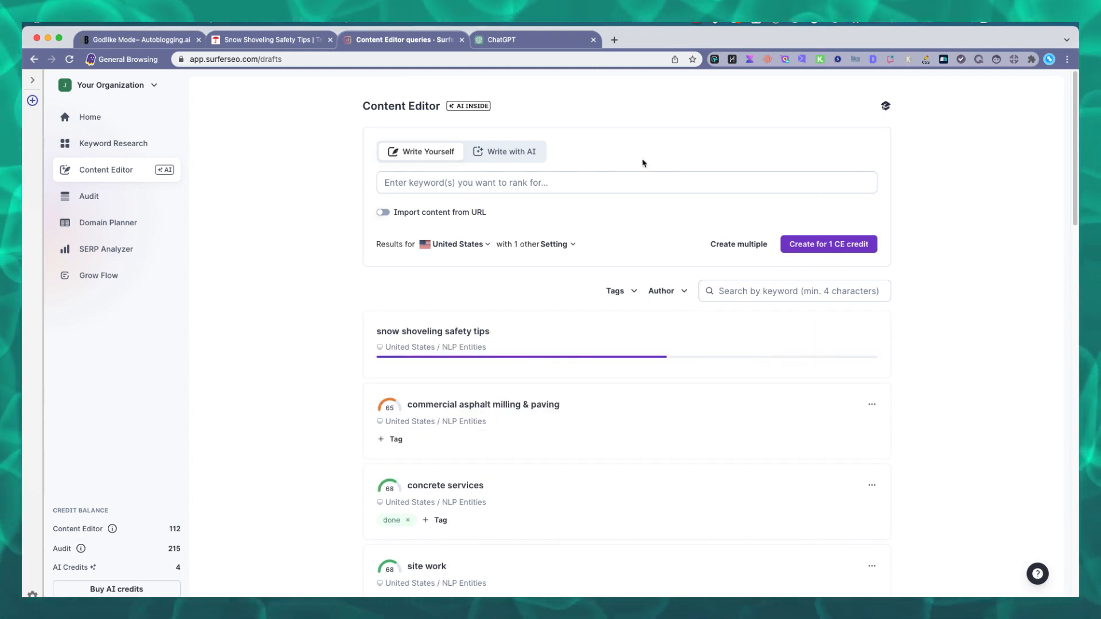
Copy the Travelers article's URL and enter it as the reference article in Autoblogging's Godlike Mode form.
{"action": "key", "text": "ctrl+shift+Tab"}
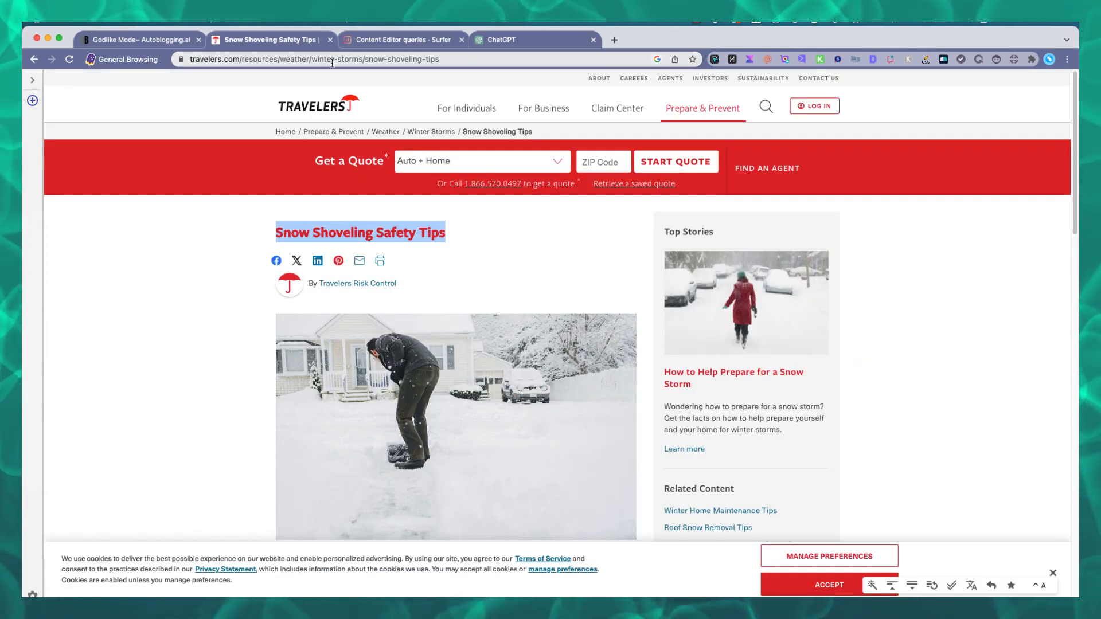
{"action": "left_click", "coordinate": [309, 61]}
{"action": "key", "text": "super+c"}
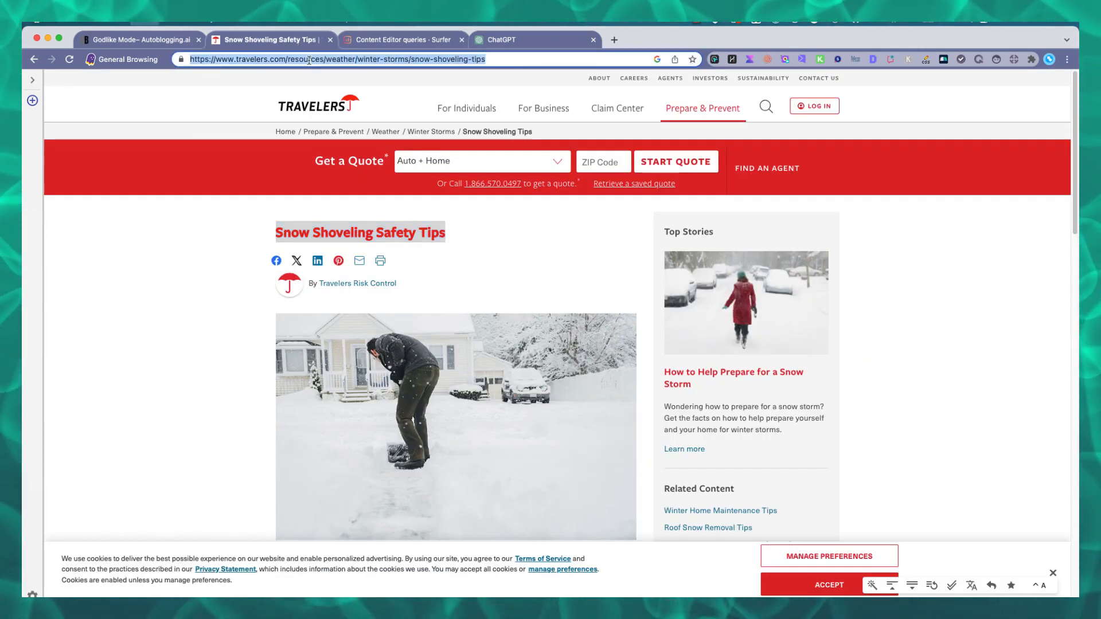
{"action": "key", "text": "ctrl+shift+Tab"}
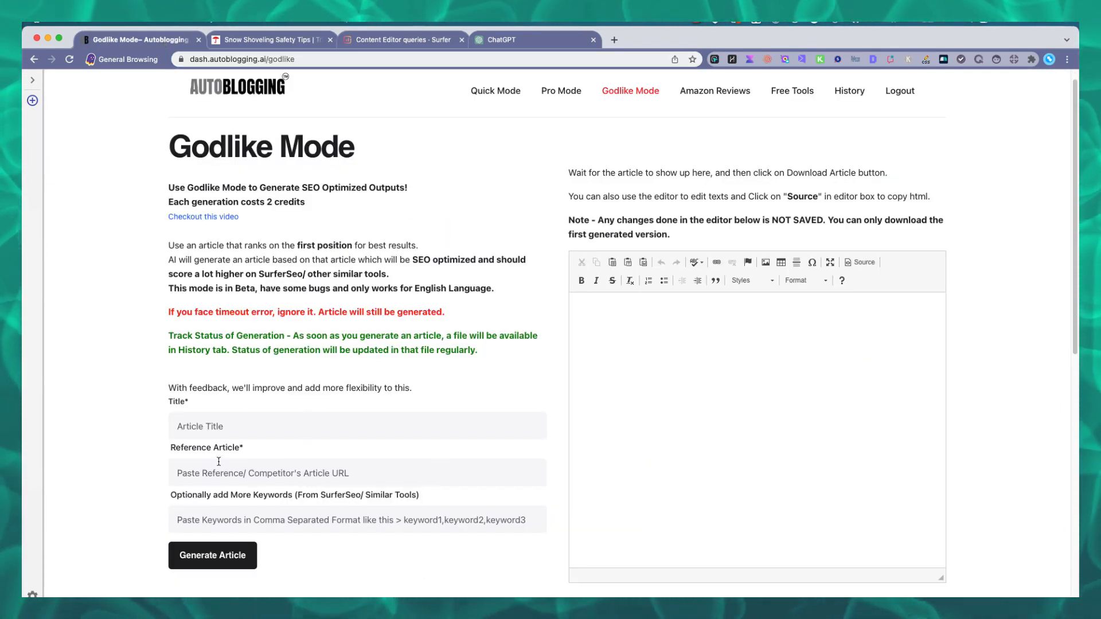
{"action": "left_click", "coordinate": [229, 483]}
{"action": "key", "text": "super+v"}
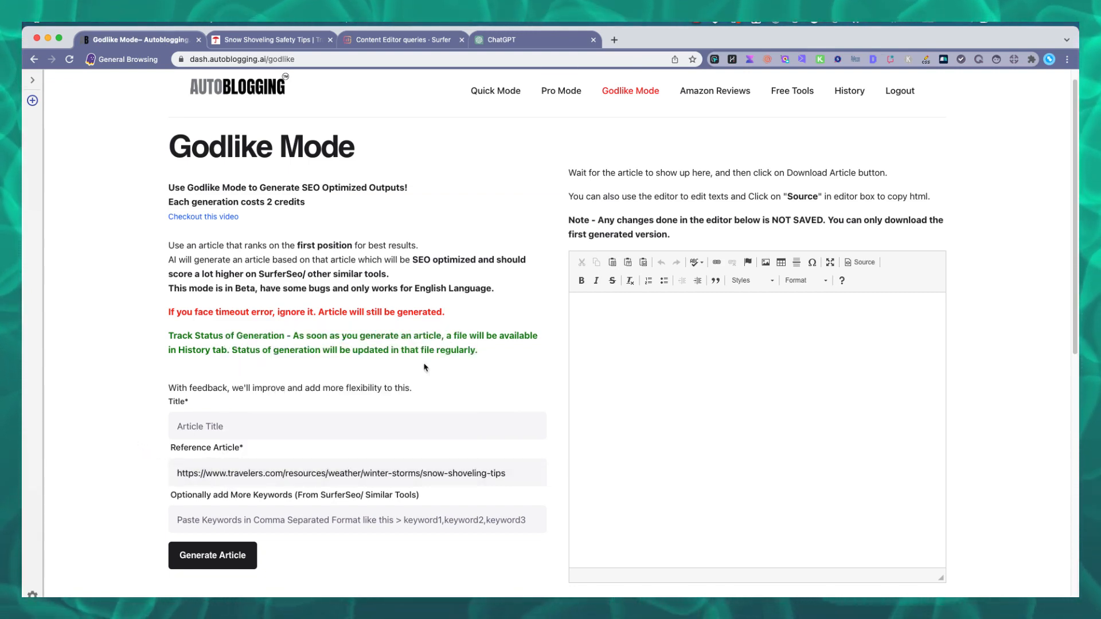
Copy the heading "Snow Shoveling Safety Tips" from the Travelers page and enter it as the Godlike Mode article title.
{"action": "left_click", "coordinate": [292, 42]}
{"action": "left_click_drag", "start_coordinate": [263, 239], "coordinate": [452, 242]}
{"action": "key", "text": "super+c"}
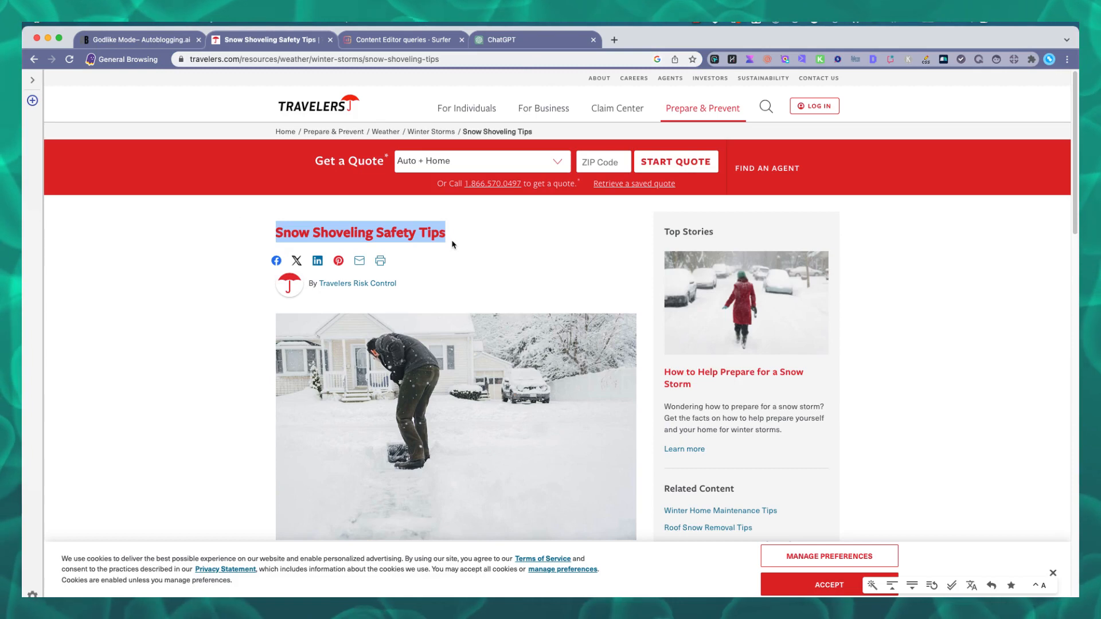
{"action": "left_click", "coordinate": [154, 36]}
{"action": "key", "text": "super+v"}
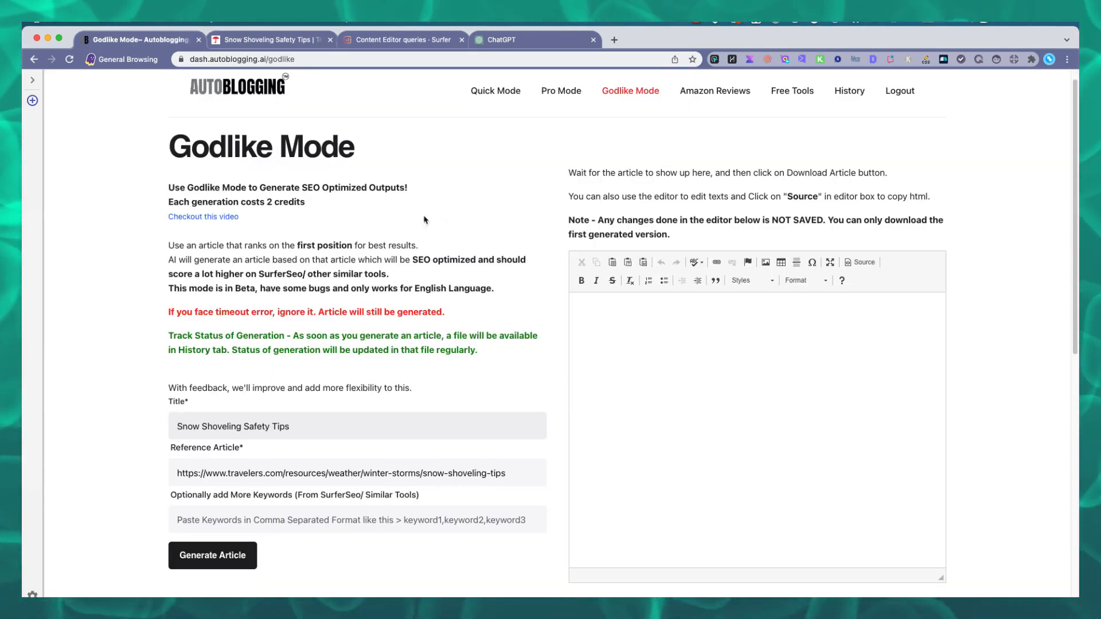
Open the "snow shoveling safety tips" draft in Surfer and download its guidelines as .txt.
{"action": "left_click", "coordinate": [388, 41]}
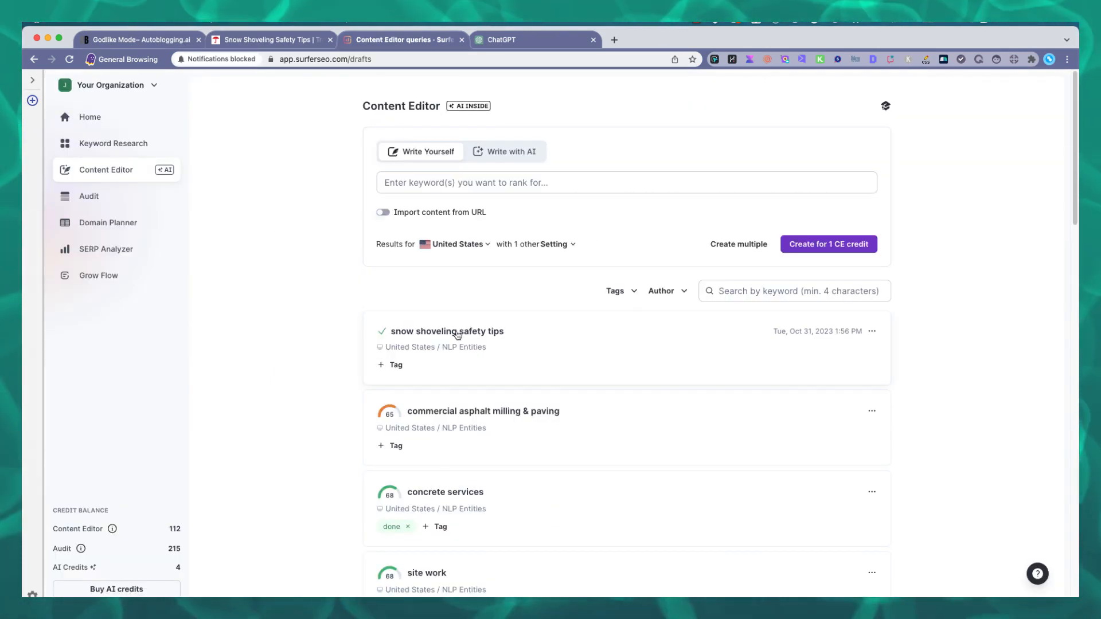
{"action": "left_click", "coordinate": [539, 337]}
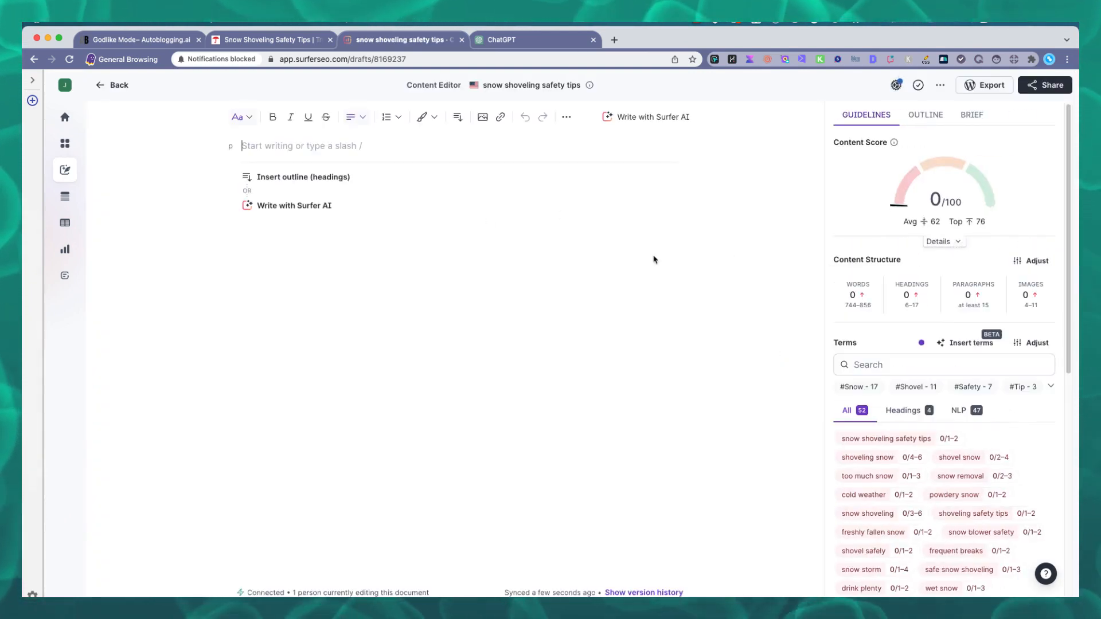
{"action": "left_click", "coordinate": [940, 85]}
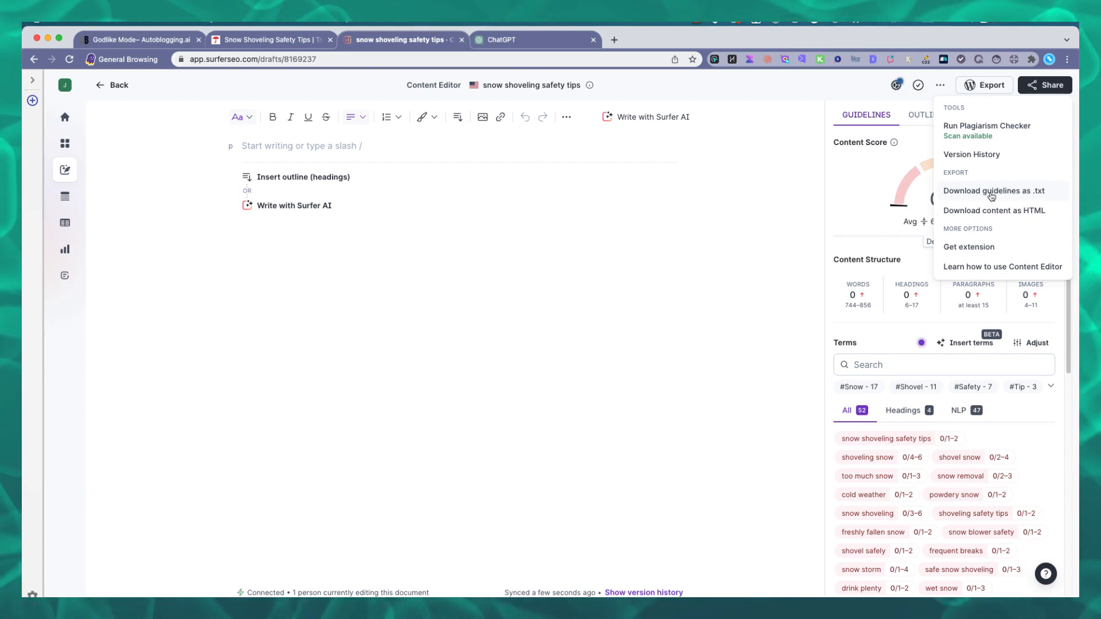
{"action": "left_click", "coordinate": [991, 196]}
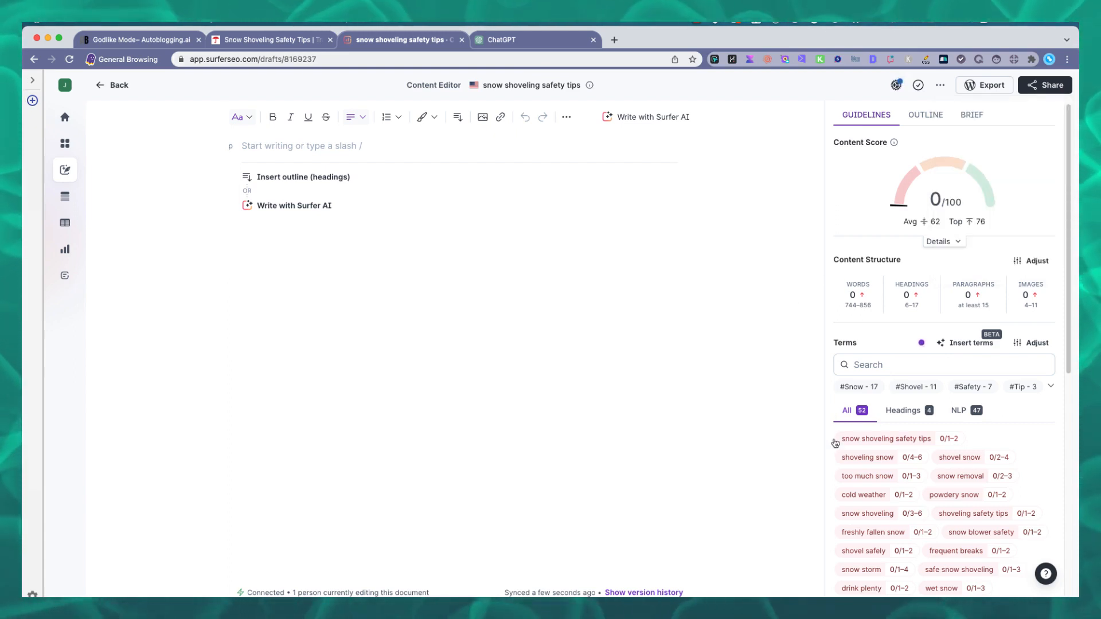
Copy the full list of terms from the Surfer guidelines and paste it into a new ChatGPT GPT-4 message.
{"action": "left_click_drag", "start_coordinate": [831, 441], "coordinate": [1042, 560]}
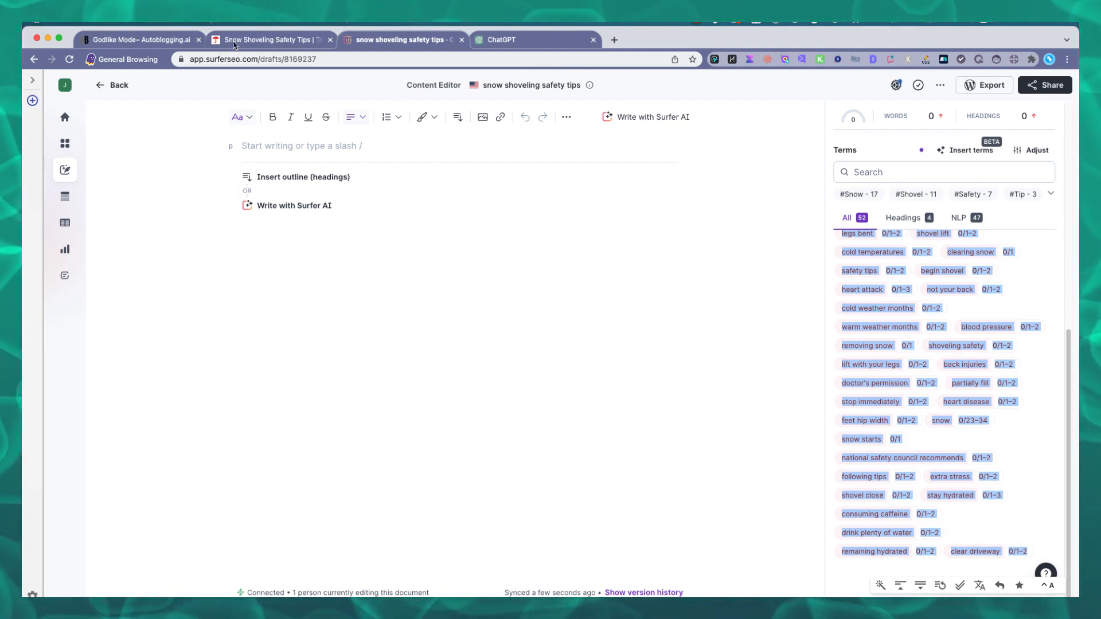
{"action": "left_click", "coordinate": [512, 40]}
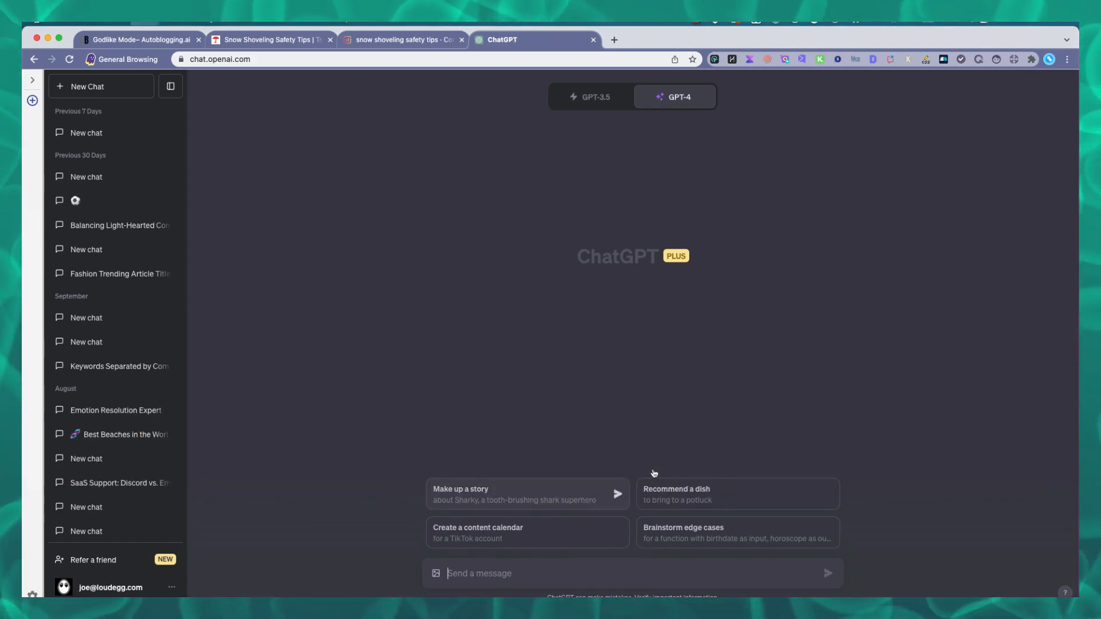
{"action": "key", "text": "super+v"}
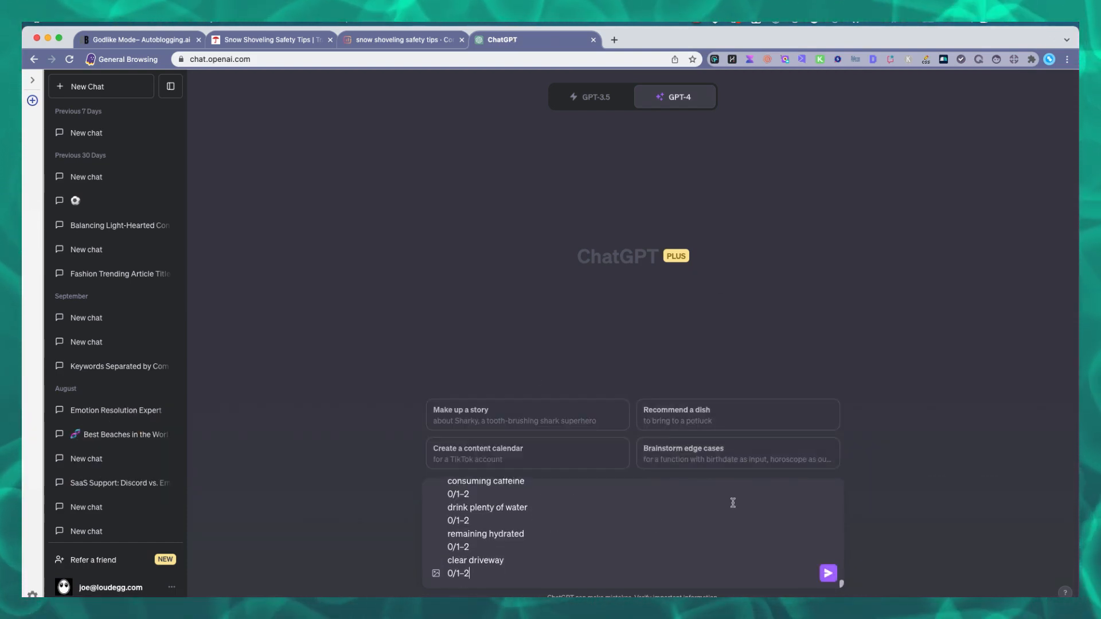
Ask ChatGPT to "reformat and remove numbers and slashes and add commas", followed by "please add commas instead of bullets".
{"action": "key", "text": "shift+Return"}
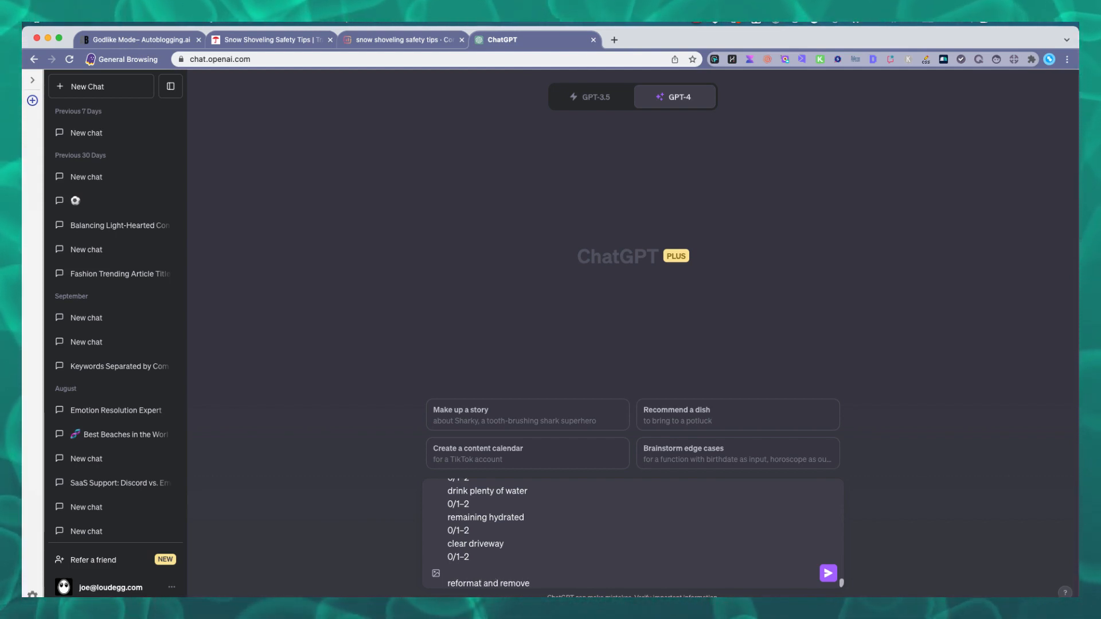
{"action": "type", "text": "numbers"}
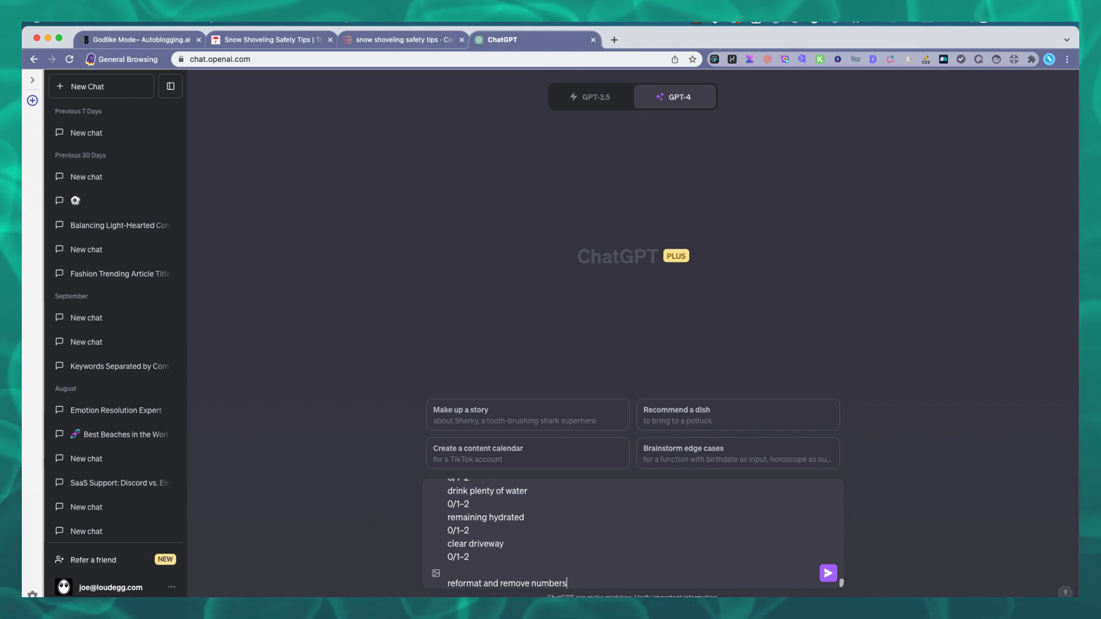
{"action": "type", "text": " and slashes and add commas"}
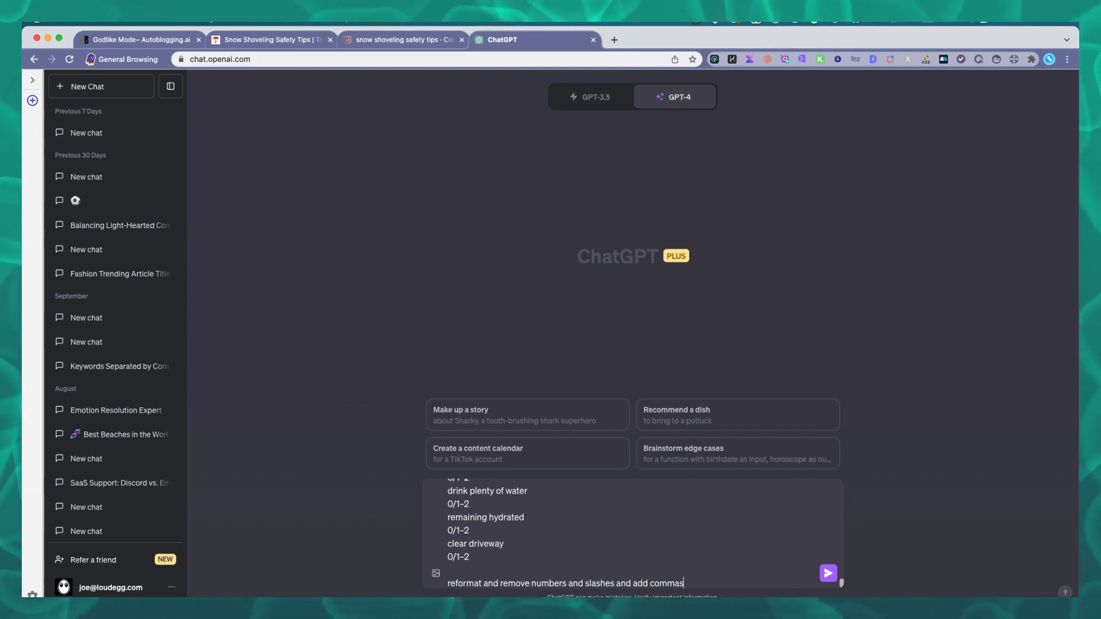
{"action": "key", "text": "Return"}
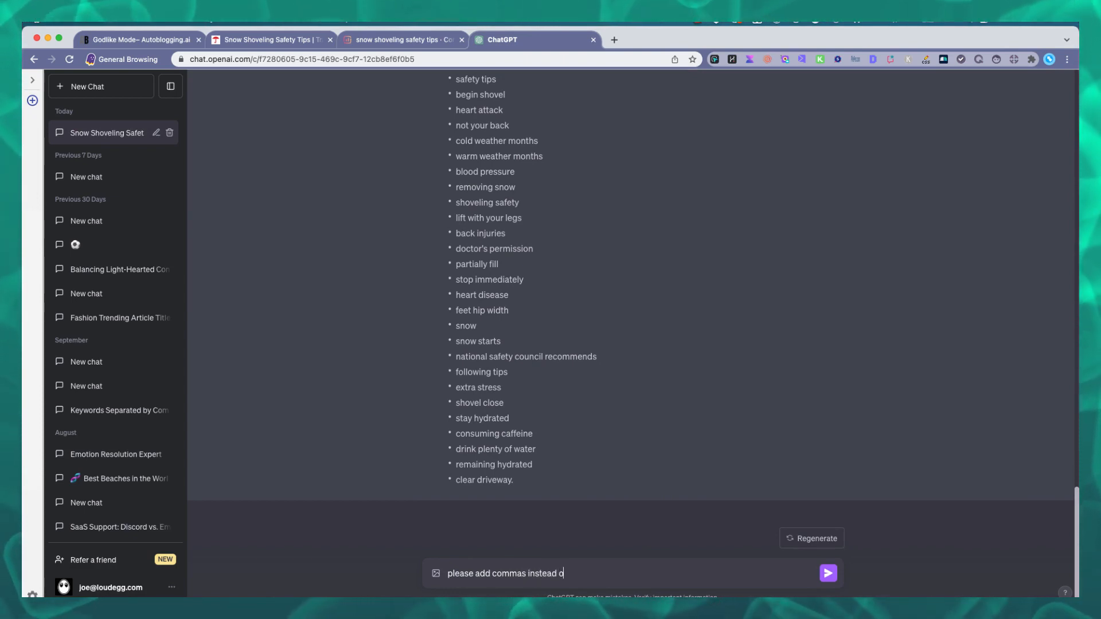
{"action": "key", "text": "Return"}
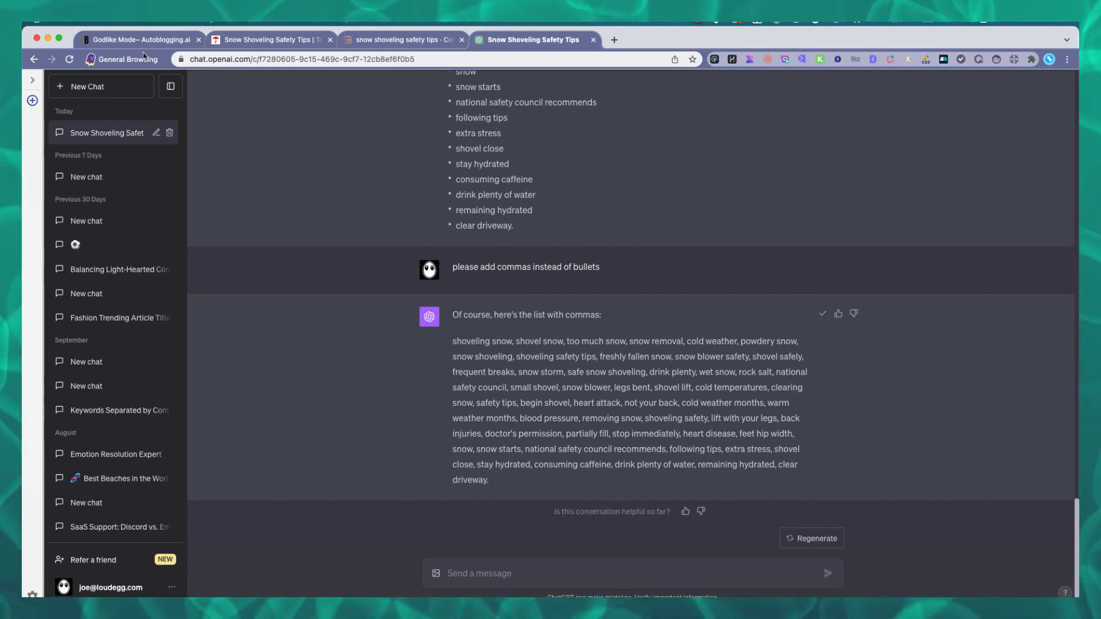
Add ChatGPT's comma-separated keywords to Autoblogging's Godlike Mode form without the final period and generate the article.
{"action": "left_click", "coordinate": [171, 42]}
{"action": "scroll", "coordinate": [335, 374], "scroll_direction": "down", "scroll_amount": 1}
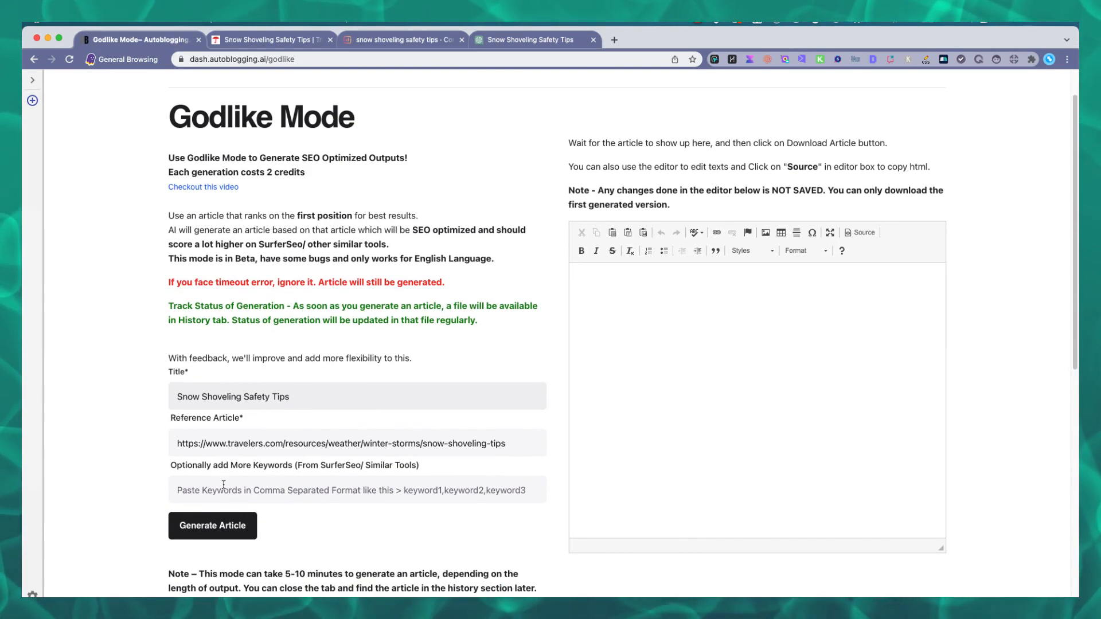
{"action": "left_click", "coordinate": [218, 485]}
{"action": "key", "text": "super+v"}
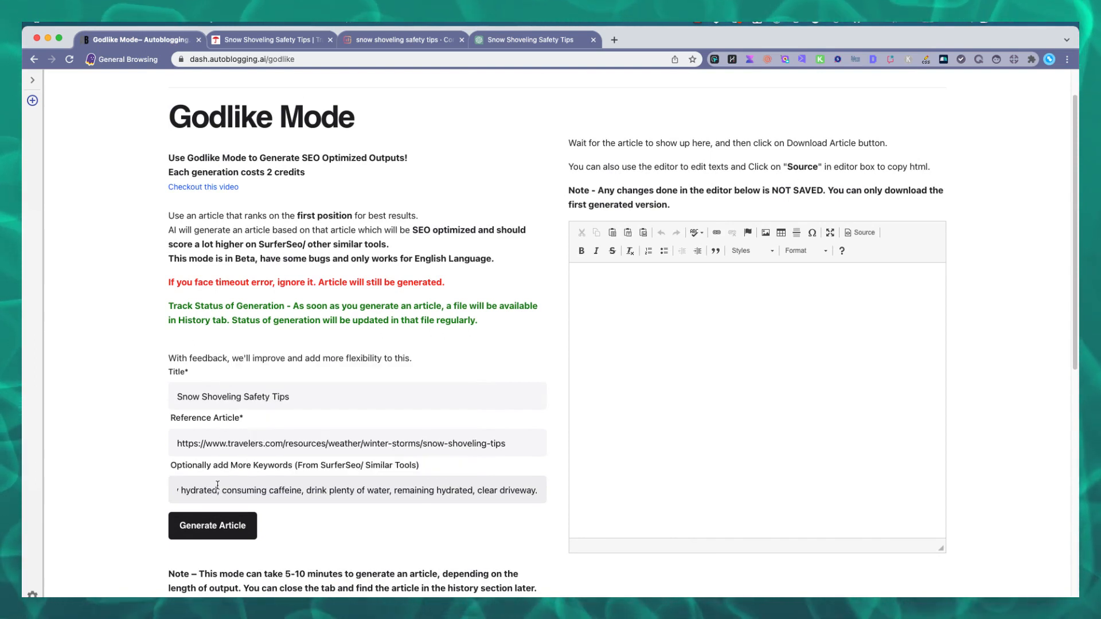
{"action": "left_click_drag", "start_coordinate": [218, 490], "coordinate": [533, 519]}
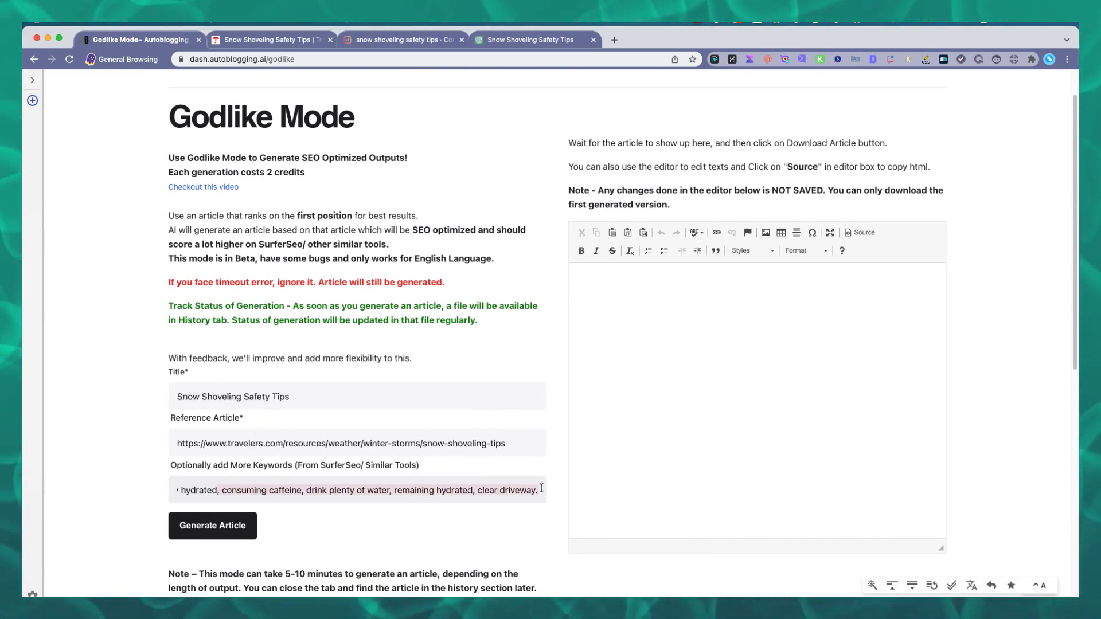
{"action": "left_click", "coordinate": [542, 488]}
{"action": "key", "text": "BackSpace"}
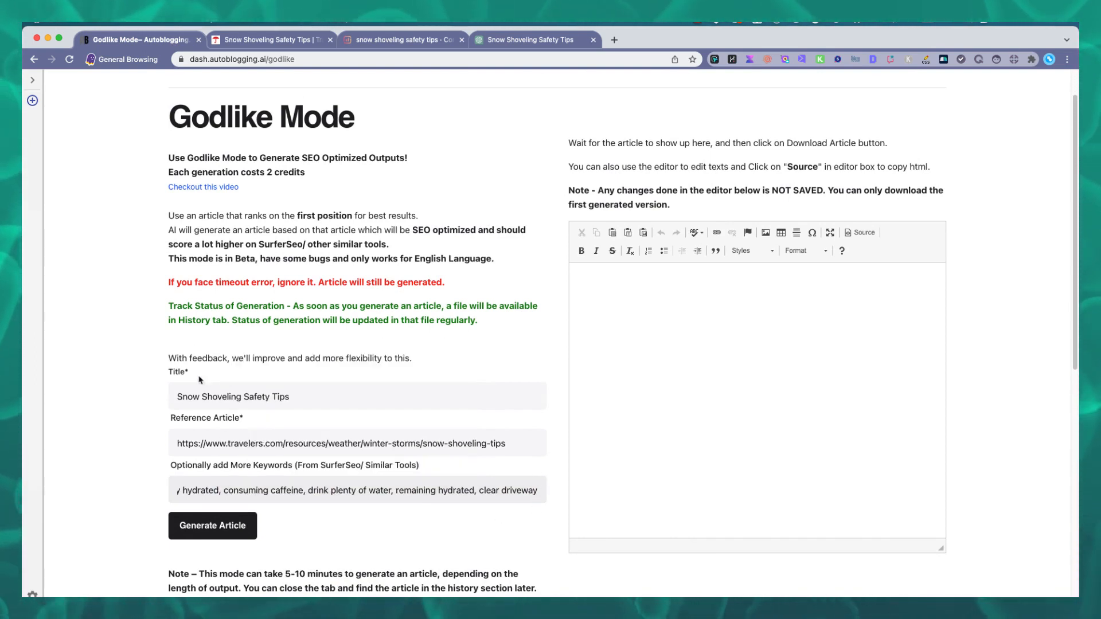
{"action": "left_click", "coordinate": [237, 528]}
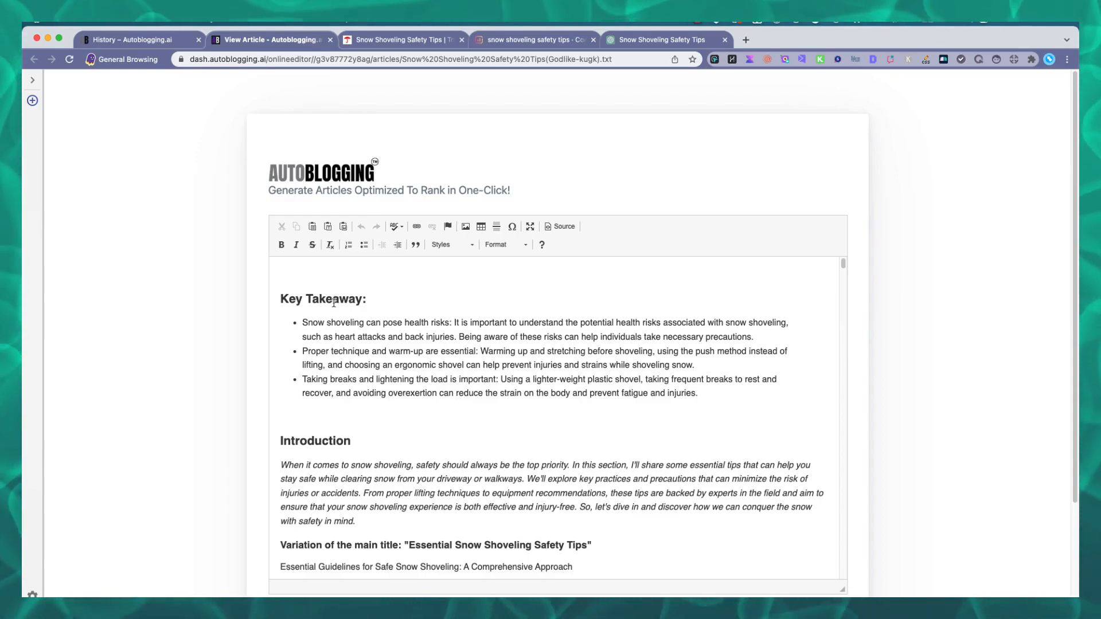
Copy the entire generated article from Autoblogging and paste it into the empty "snow shoveling safety tips" draft in Surfer.
{"action": "left_click", "coordinate": [282, 273]}
{"action": "left_click_drag", "start_coordinate": [491, 507], "coordinate": [492, 596]}
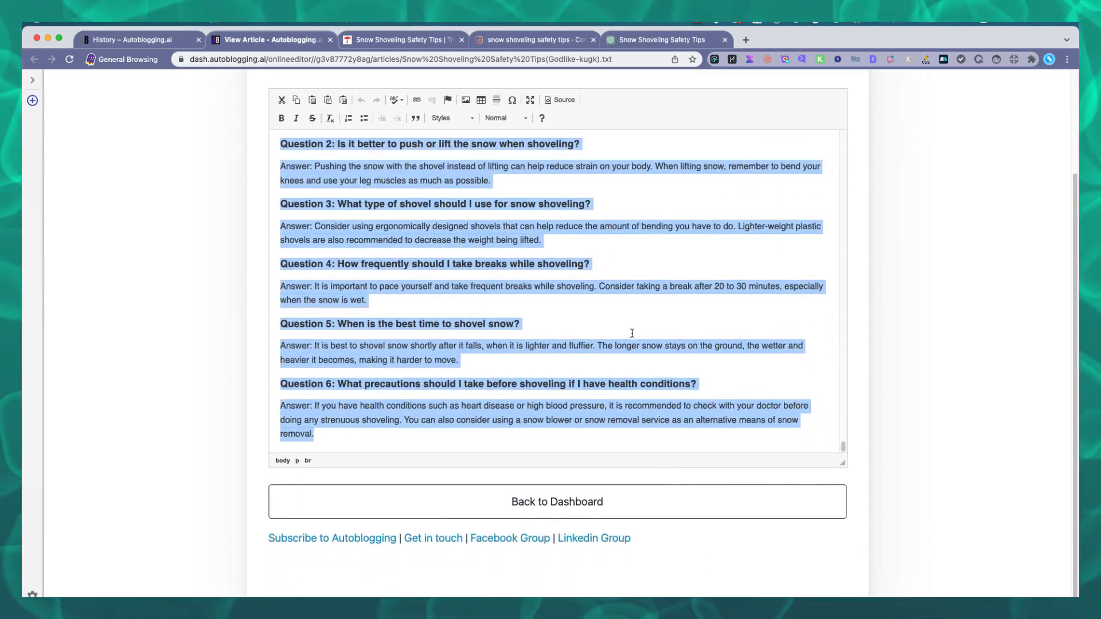
{"action": "left_click", "coordinate": [493, 40]}
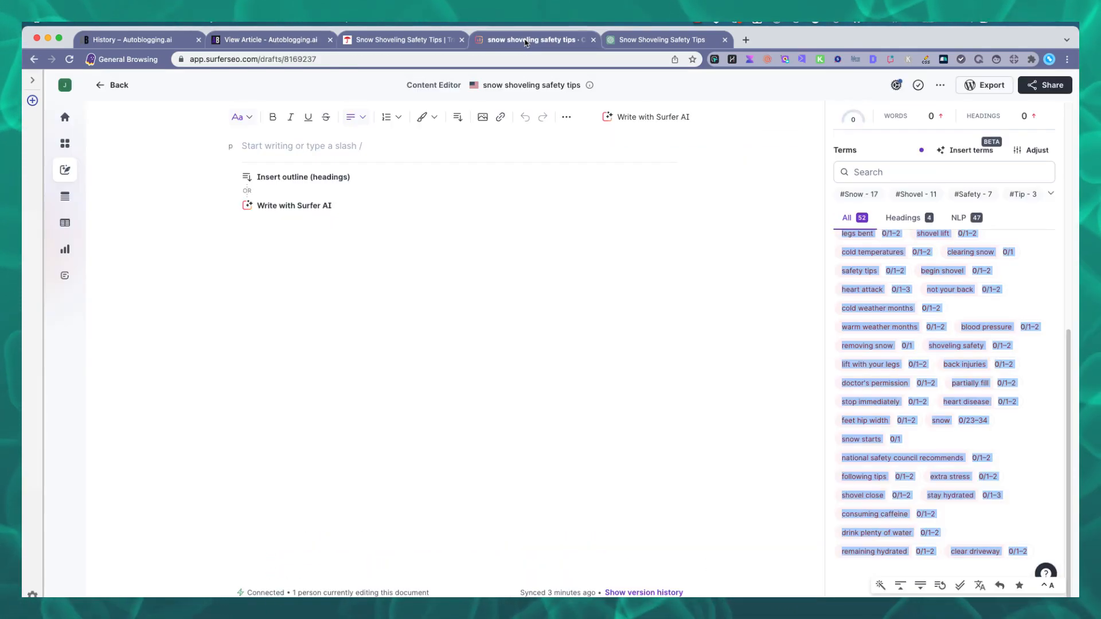
{"action": "left_click", "coordinate": [257, 143]}
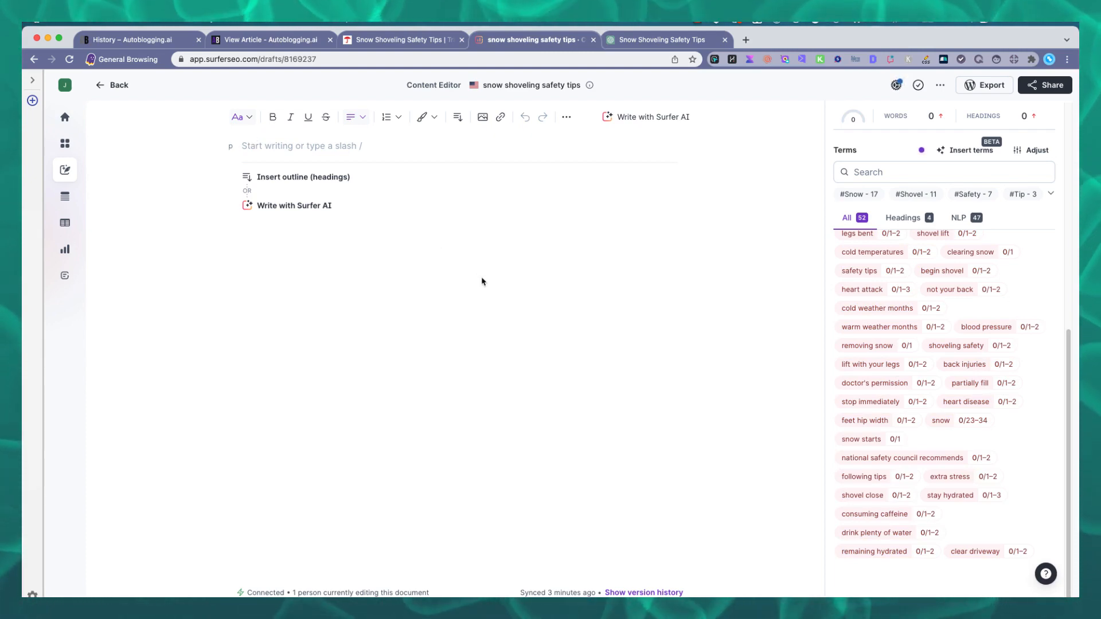
{"action": "key", "text": "super+v"}
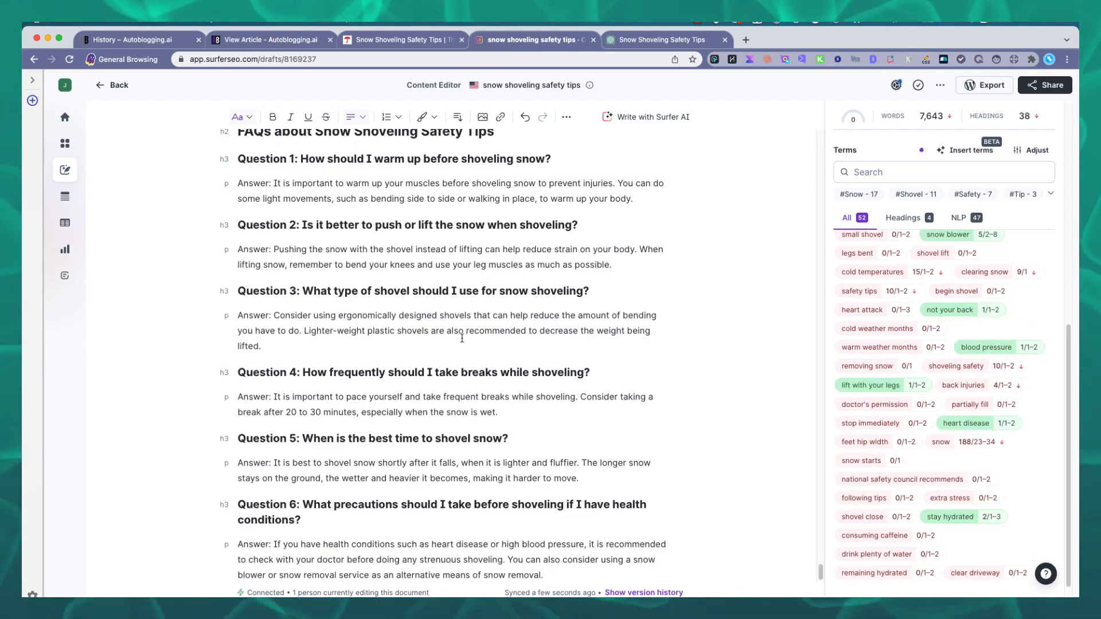
Move the text "Essential Snow Shoveling Safety Tips" from the "Variation of the main title" heading to the article's first line.
{"action": "scroll", "coordinate": [916, 337], "scroll_direction": "up", "scroll_amount": 2}
{"action": "scroll", "coordinate": [547, 282], "scroll_direction": "up", "scroll_amount": 20}
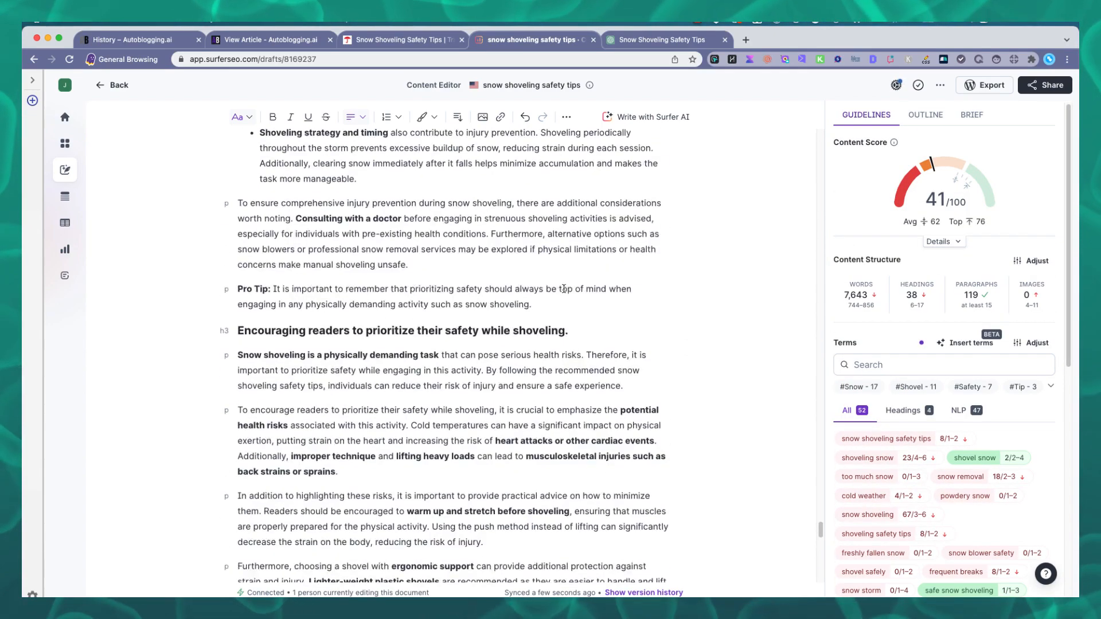
{"action": "scroll", "coordinate": [548, 281], "scroll_direction": "up", "scroll_amount": 10}
{"action": "mouse_move", "coordinate": [931, 189]}
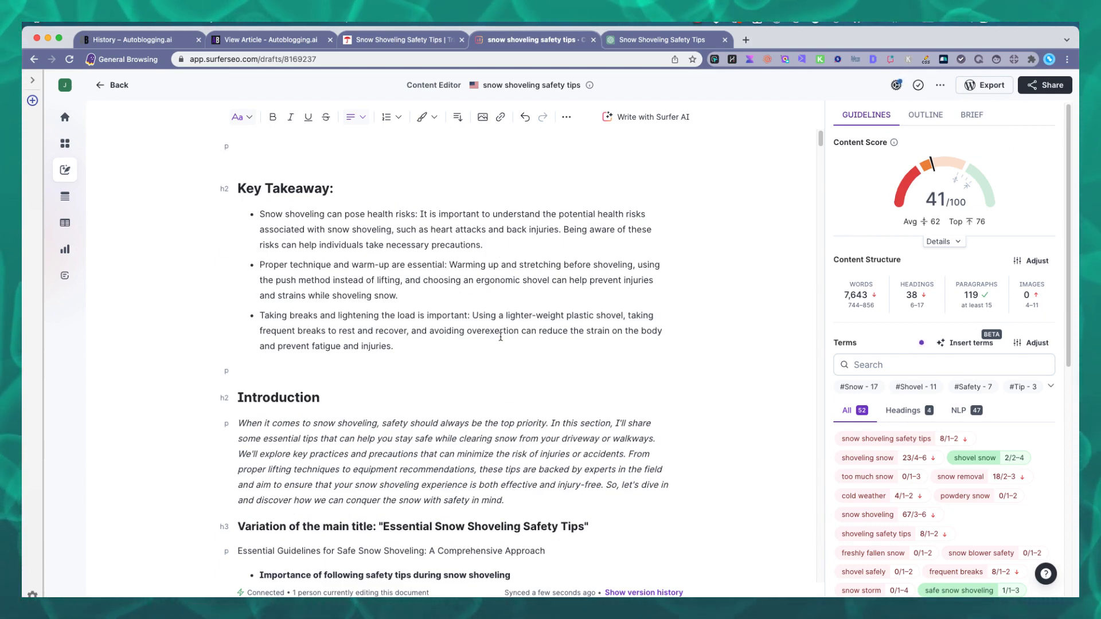
{"action": "scroll", "coordinate": [401, 322], "scroll_direction": "down", "scroll_amount": 4}
{"action": "scroll", "coordinate": [338, 349], "scroll_direction": "up", "scroll_amount": 1}
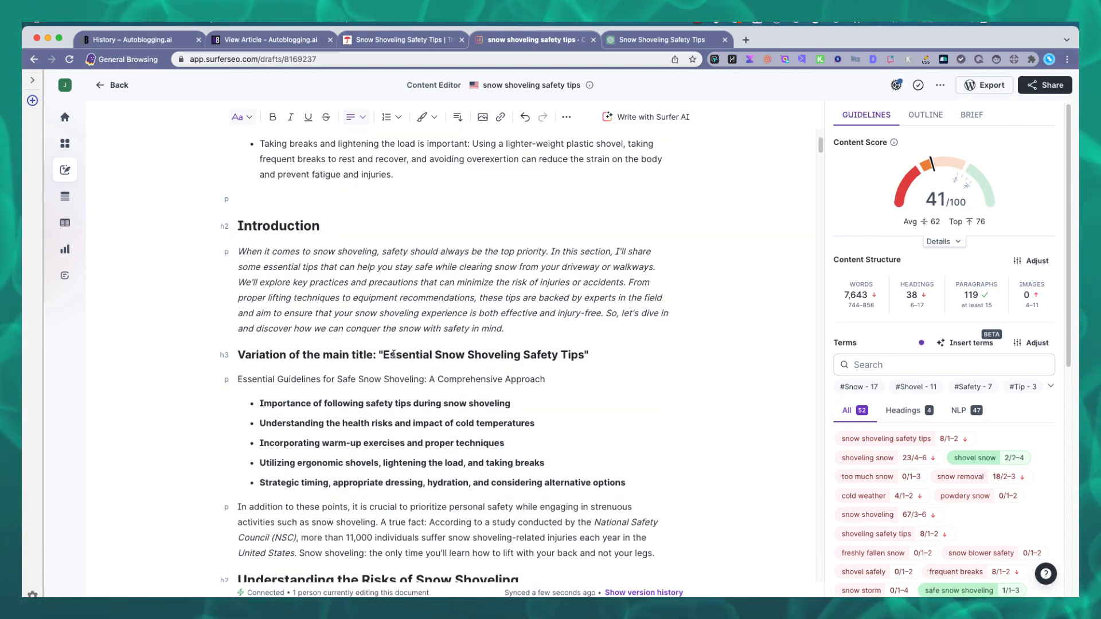
{"action": "left_click_drag", "start_coordinate": [384, 353], "coordinate": [584, 359]}
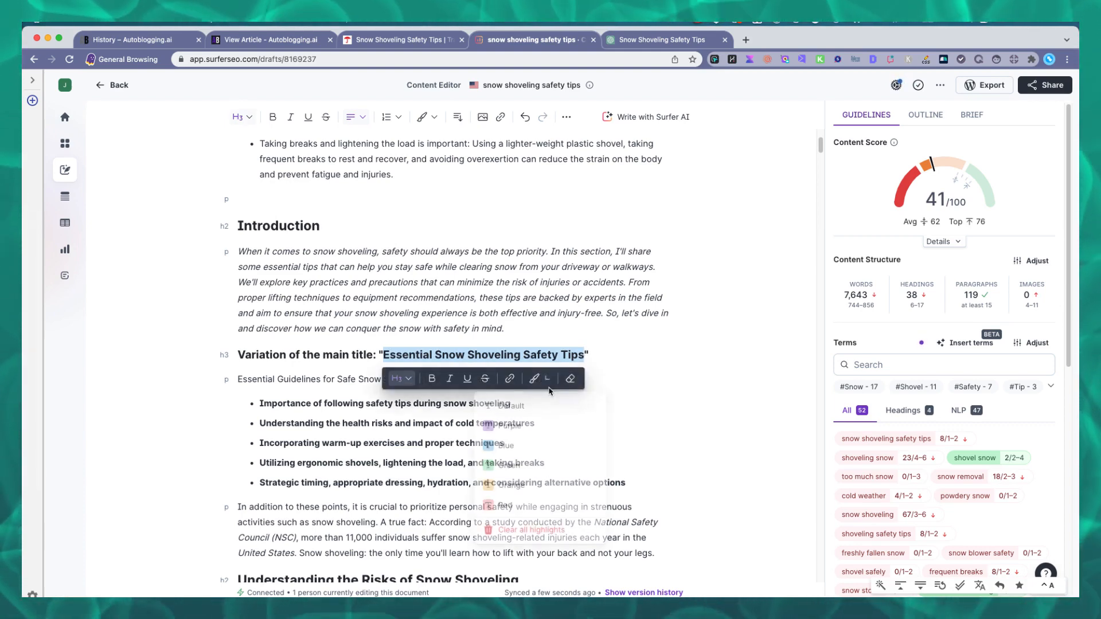
{"action": "key", "text": "BackSpace"}
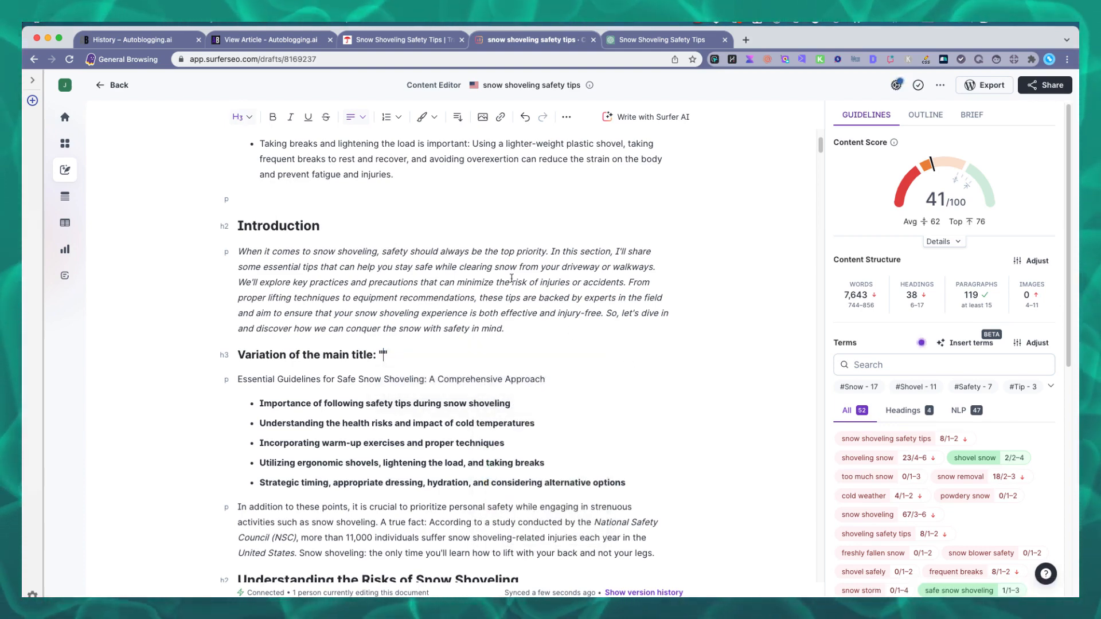
{"action": "scroll", "coordinate": [511, 278], "scroll_direction": "up", "scroll_amount": 3}
{"action": "left_click", "coordinate": [241, 137]}
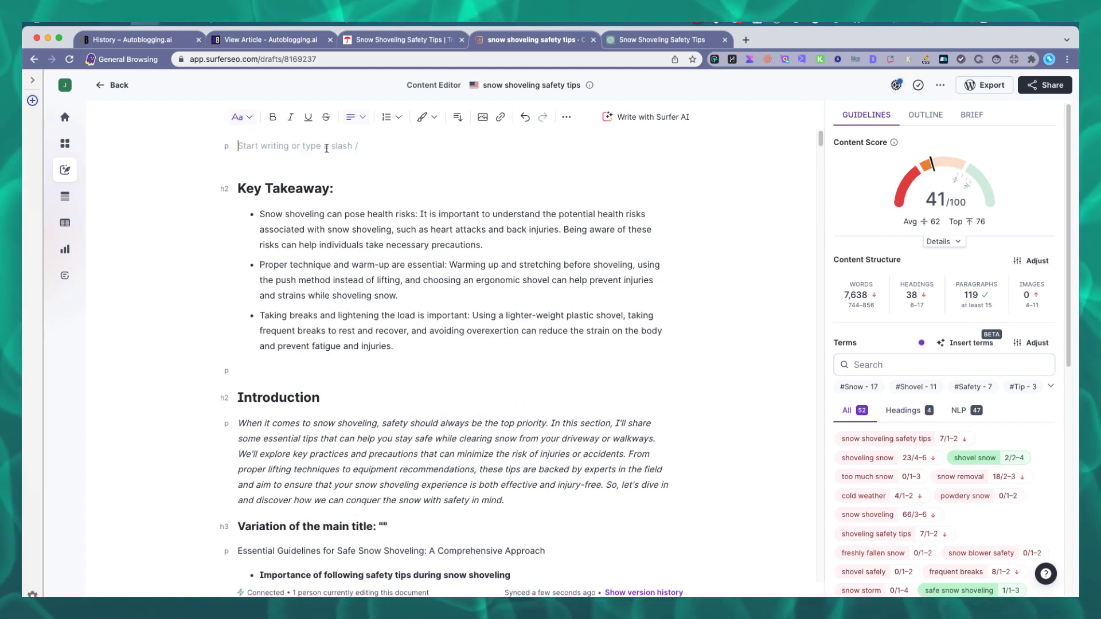
{"action": "type", "text": "Essential Snow Shoveling Safety Tips"}
Format the title line "Essential Snow Shoveling Safety Tips" as Heading 1.
{"action": "triple_click", "coordinate": [277, 145]}
{"action": "left_click", "coordinate": [248, 121]}
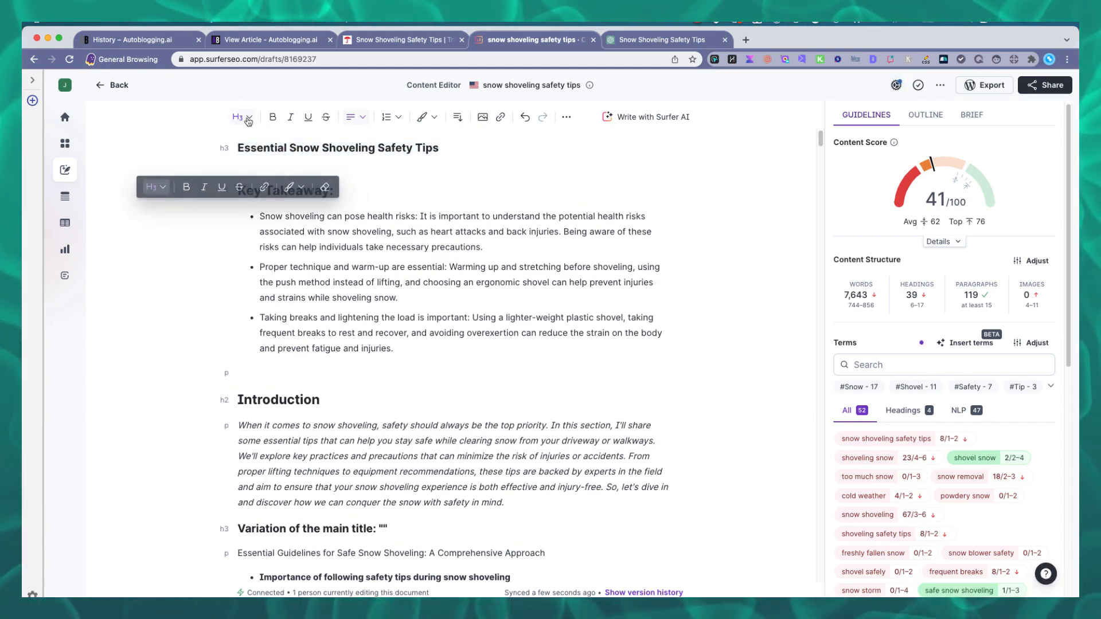
{"action": "left_click", "coordinate": [224, 166]}
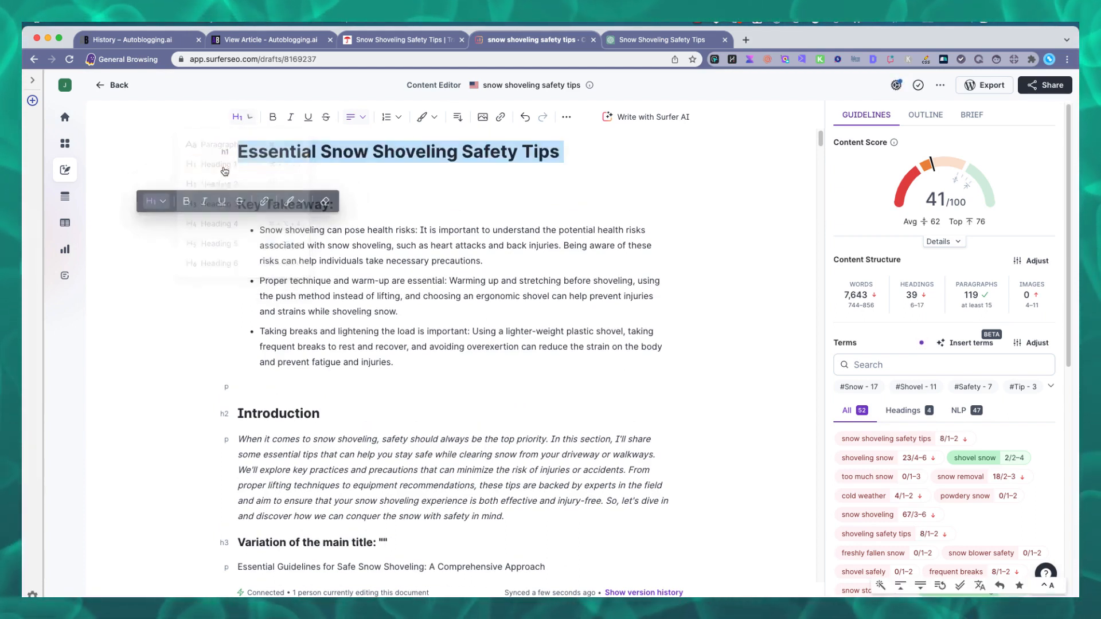
{"action": "left_click", "coordinate": [305, 209]}
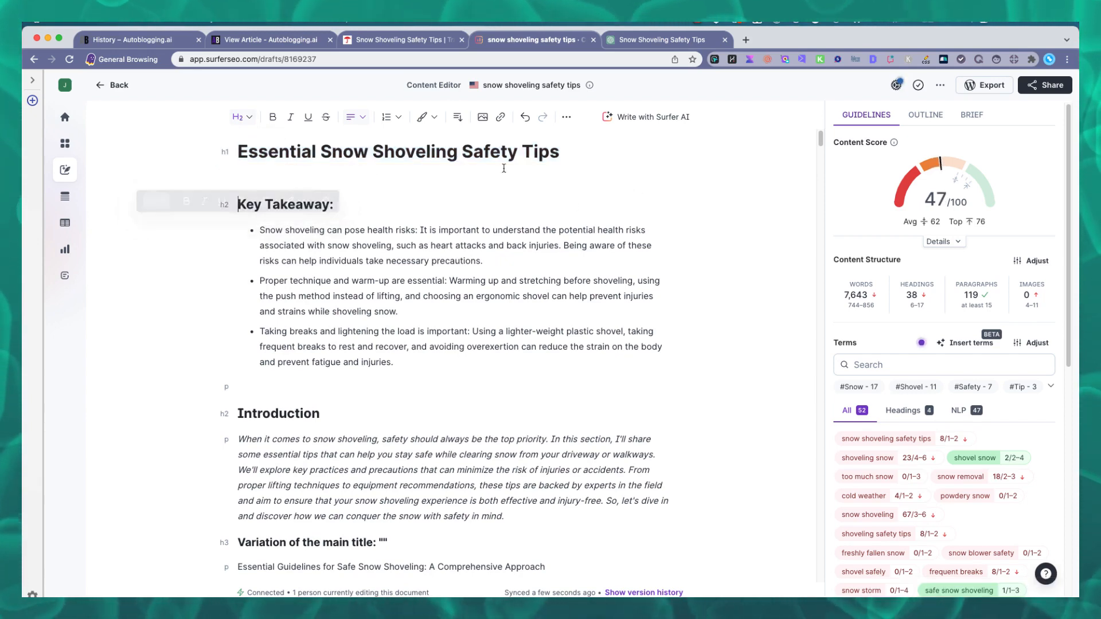
Delete the "Variation of the main title" heading text, the "Essential Guidelines" line and the bullet list below it.
{"action": "scroll", "coordinate": [314, 395], "scroll_direction": "down", "scroll_amount": 5}
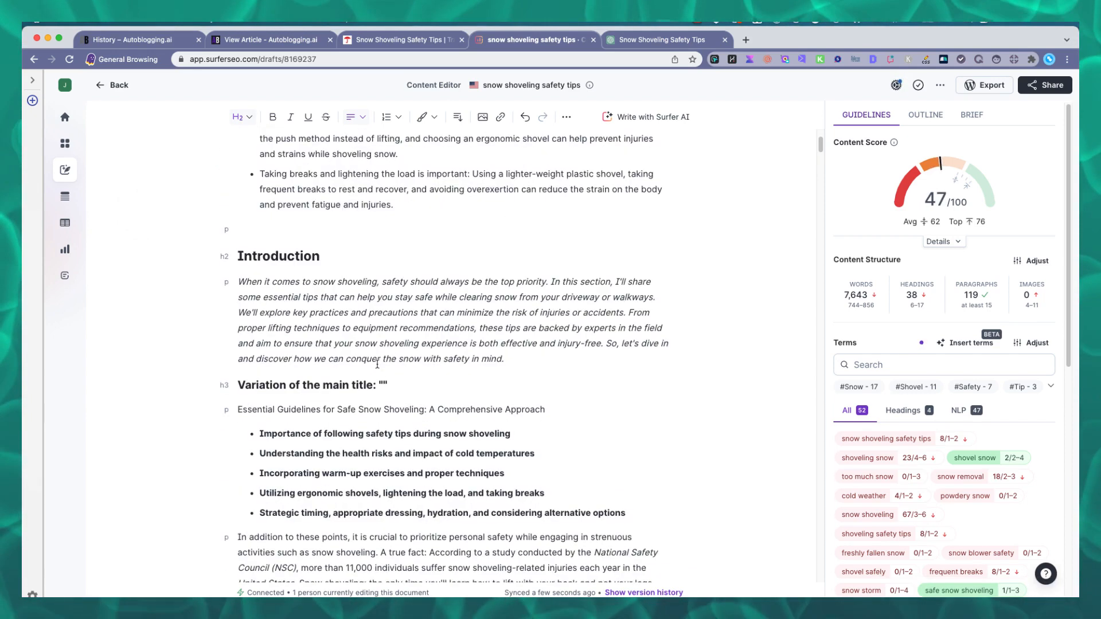
{"action": "left_click_drag", "start_coordinate": [239, 348], "coordinate": [631, 479]}
{"action": "key", "text": "BackSpace"}
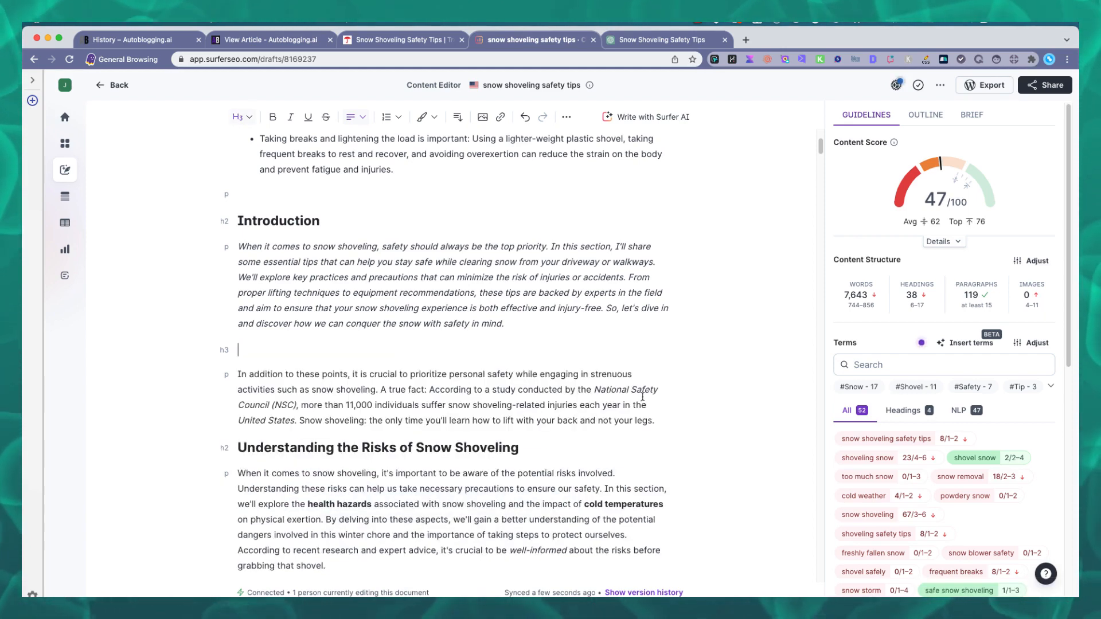
Highlight the term "shoveling snow" throughout the article and delete "snow" from it in the first paragraph on associated health risks.
{"action": "scroll", "coordinate": [601, 406], "scroll_direction": "up", "scroll_amount": 5}
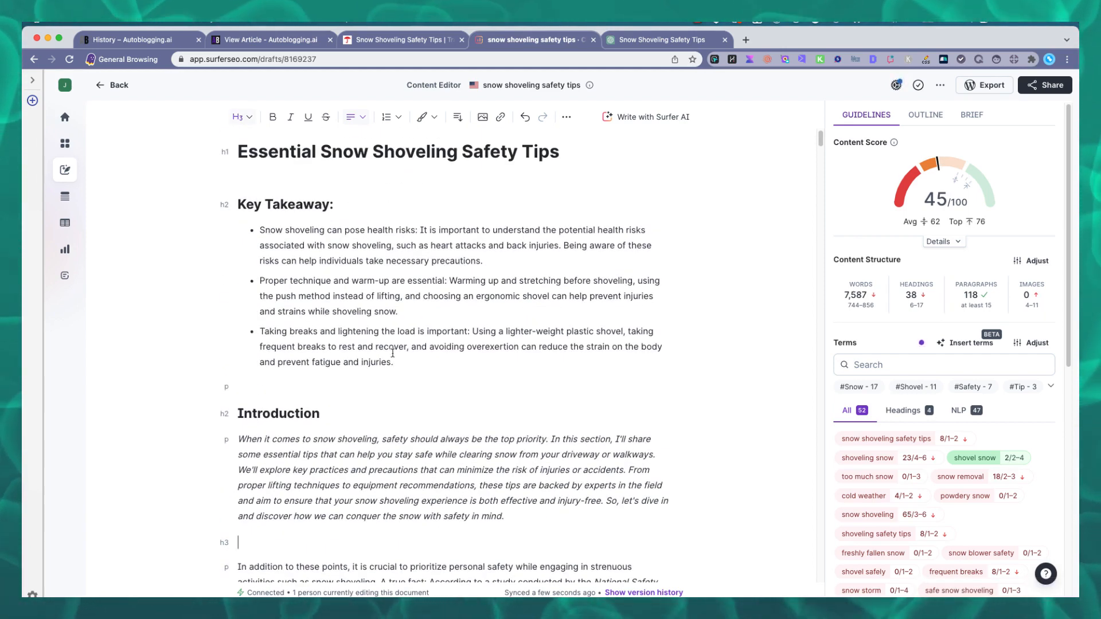
{"action": "scroll", "coordinate": [455, 370], "scroll_direction": "down", "scroll_amount": 1}
{"action": "mouse_move", "coordinate": [857, 462]}
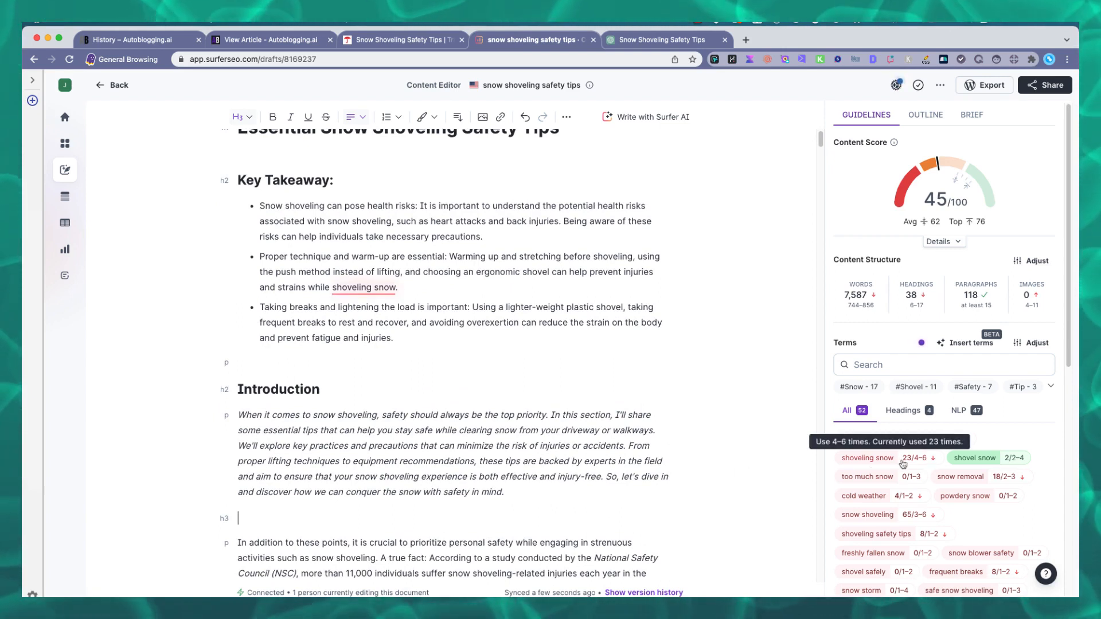
{"action": "left_click", "coordinate": [887, 463]}
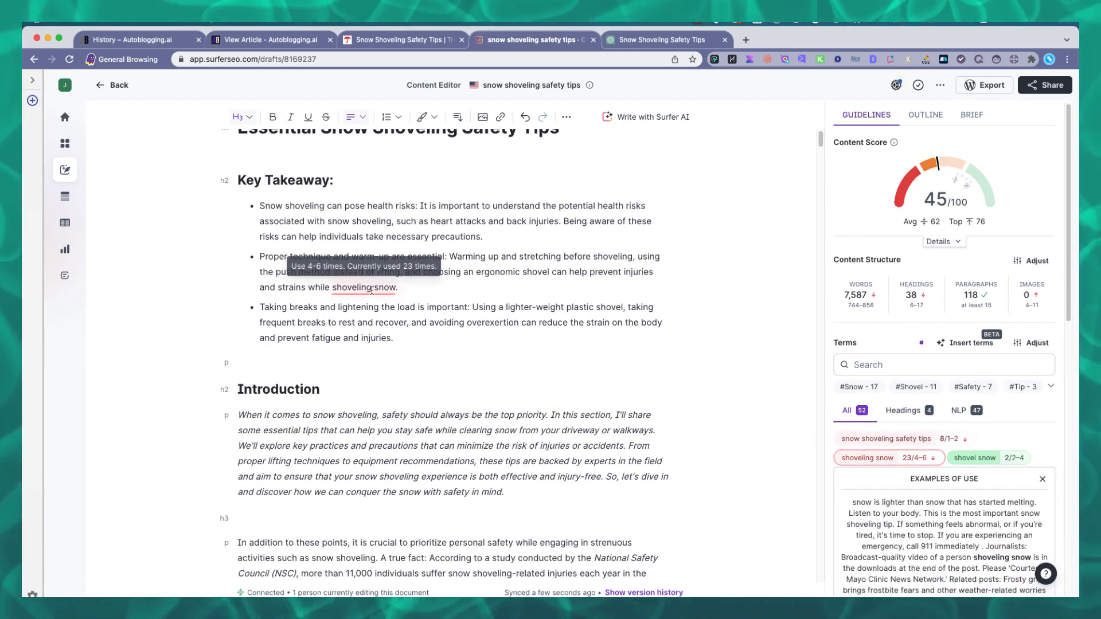
{"action": "scroll", "coordinate": [383, 356], "scroll_direction": "down", "scroll_amount": 5}
{"action": "scroll", "coordinate": [383, 357], "scroll_direction": "down", "scroll_amount": 5}
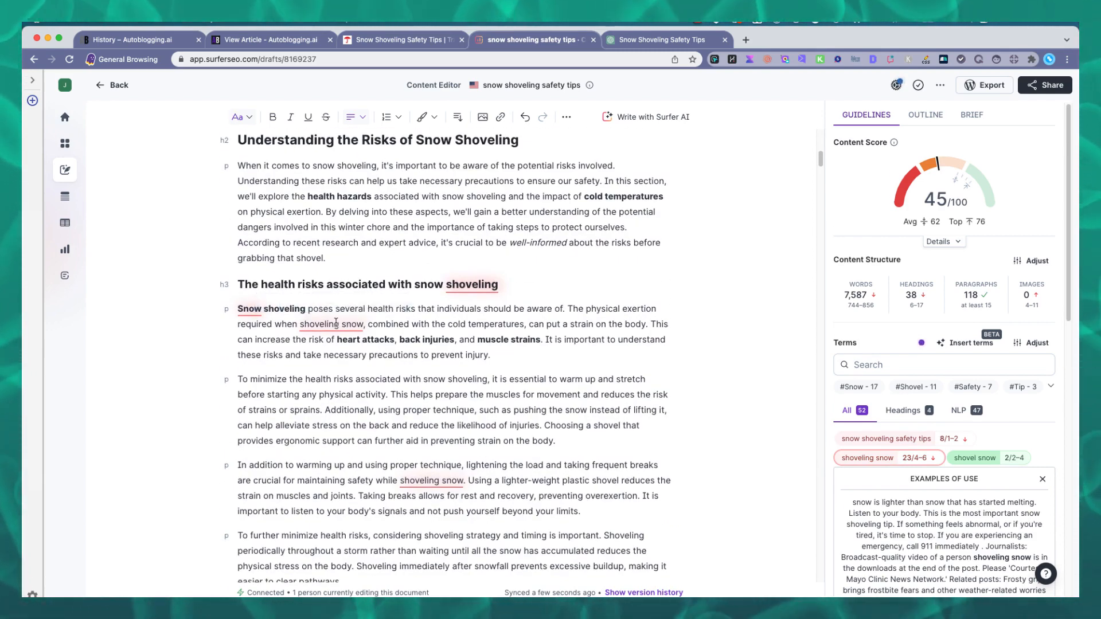
{"action": "key", "text": "BackSpace"}
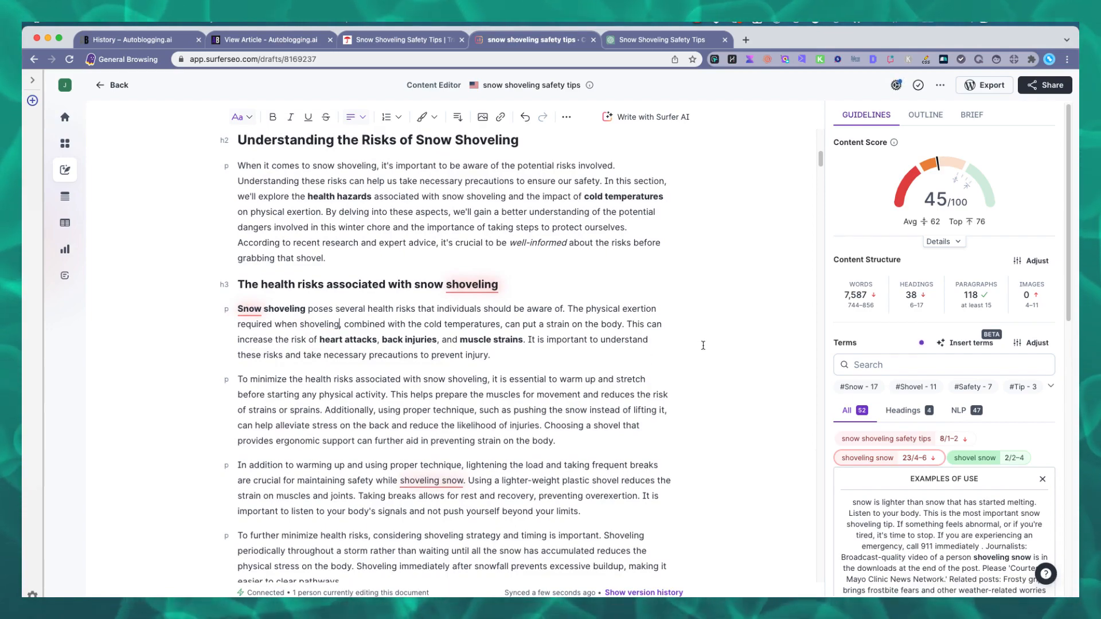
{"action": "scroll", "coordinate": [560, 327], "scroll_direction": "up", "scroll_amount": 20}
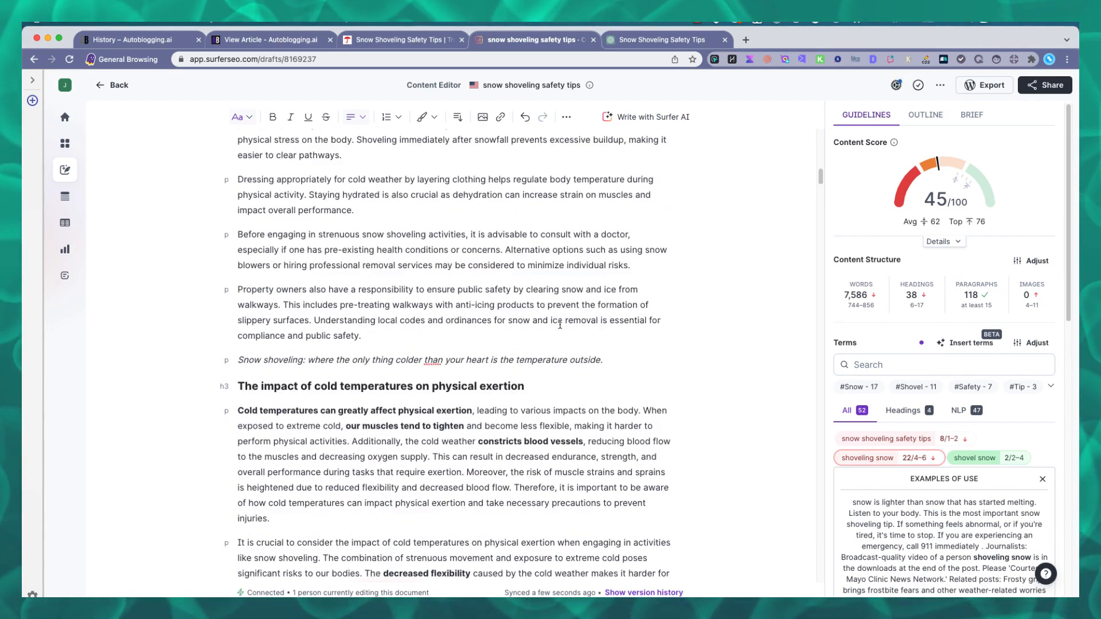
{"action": "scroll", "coordinate": [561, 327], "scroll_direction": "down", "scroll_amount": 8}
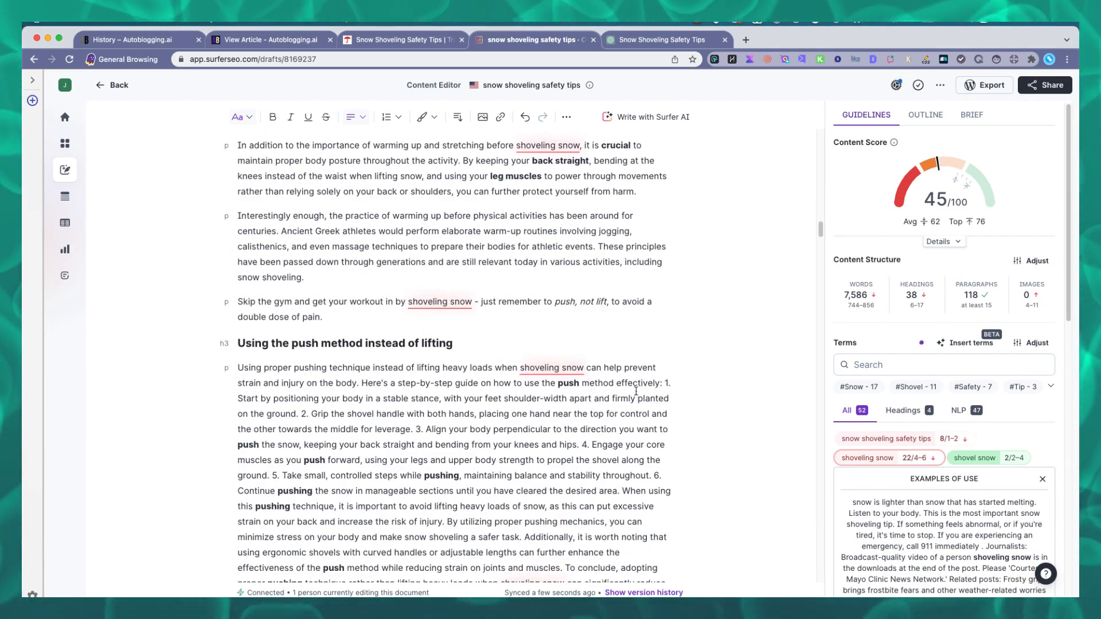
Delete the "Conclusion" heading text above the recap of the snow shoveling safety tips.
{"action": "scroll", "coordinate": [635, 392], "scroll_direction": "down", "scroll_amount": 15}
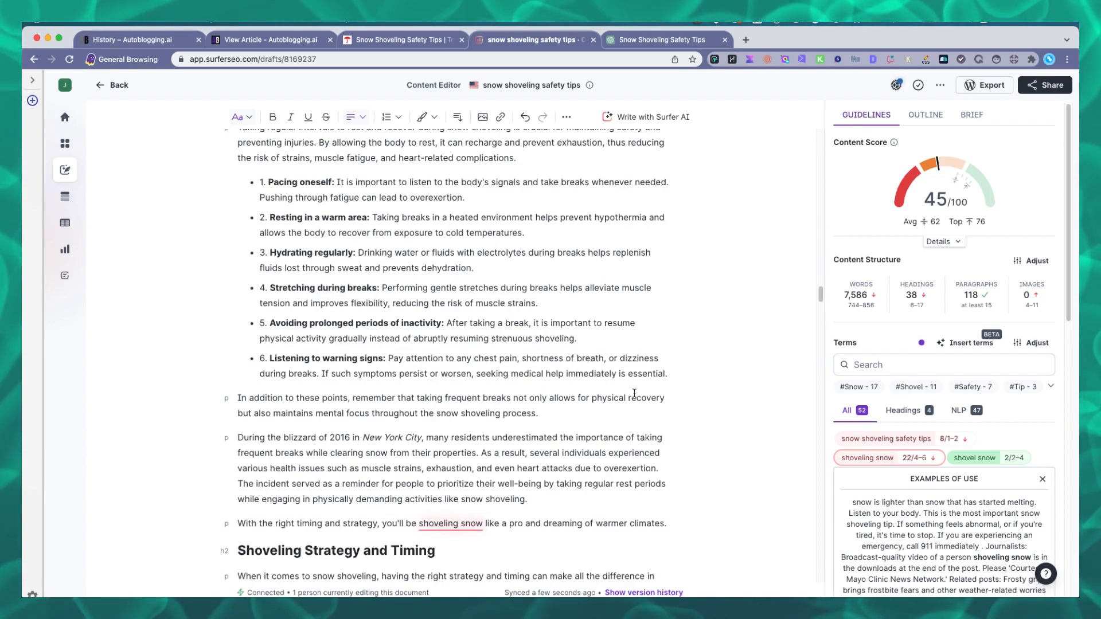
{"action": "scroll", "coordinate": [634, 393], "scroll_direction": "down", "scroll_amount": 7}
{"action": "scroll", "coordinate": [633, 393], "scroll_direction": "down", "scroll_amount": 18}
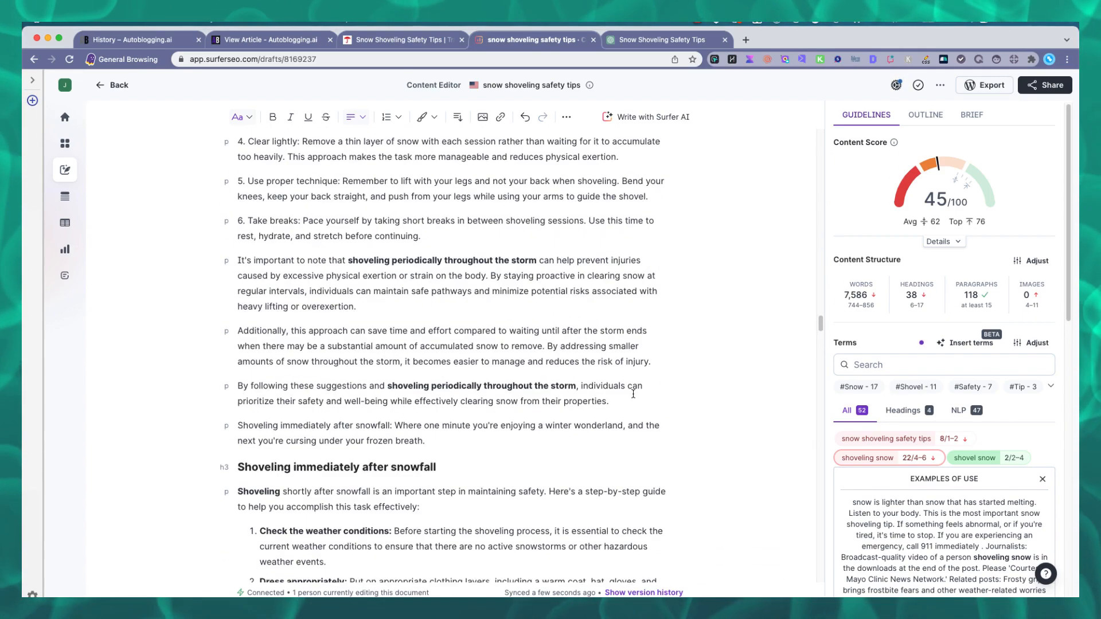
{"action": "scroll", "coordinate": [633, 394], "scroll_direction": "down", "scroll_amount": 20}
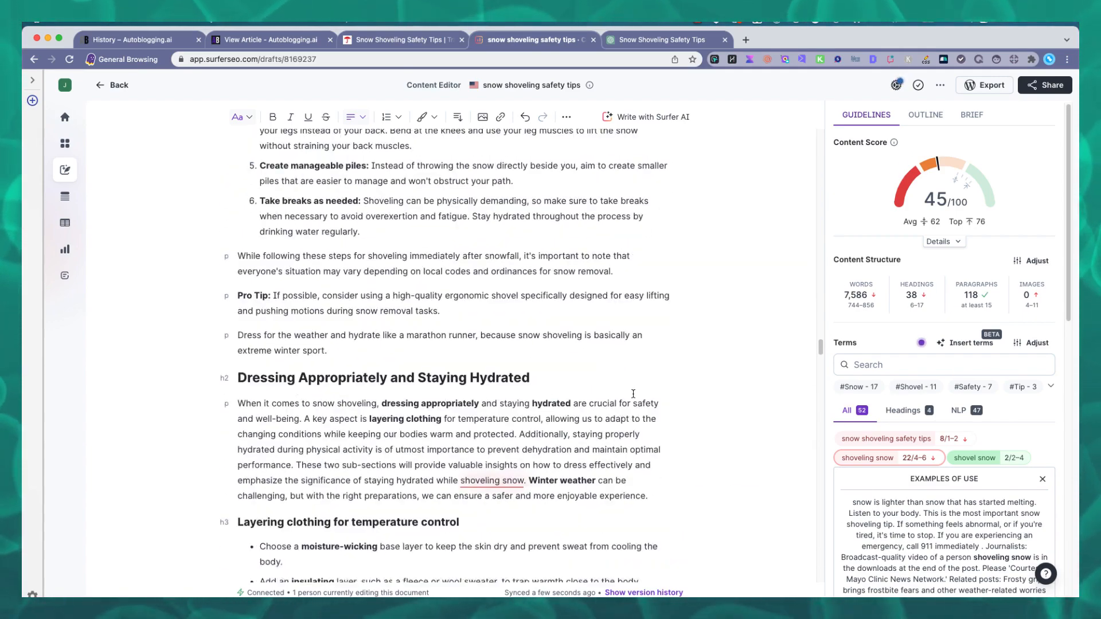
{"action": "mouse_move", "coordinate": [866, 295]}
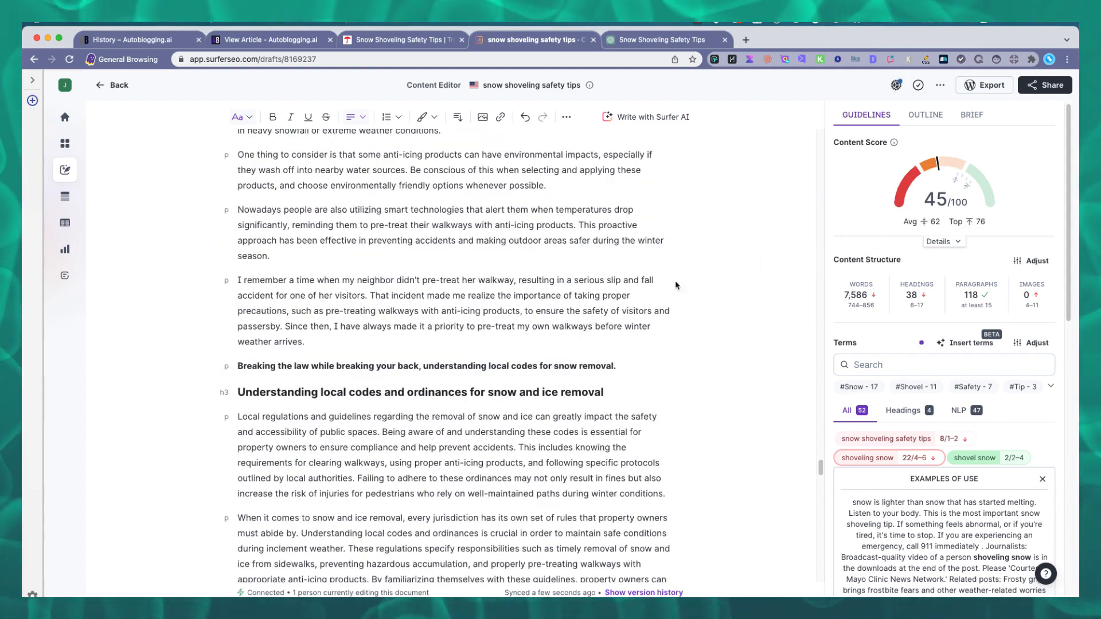
{"action": "scroll", "coordinate": [628, 362], "scroll_direction": "down", "scroll_amount": 7}
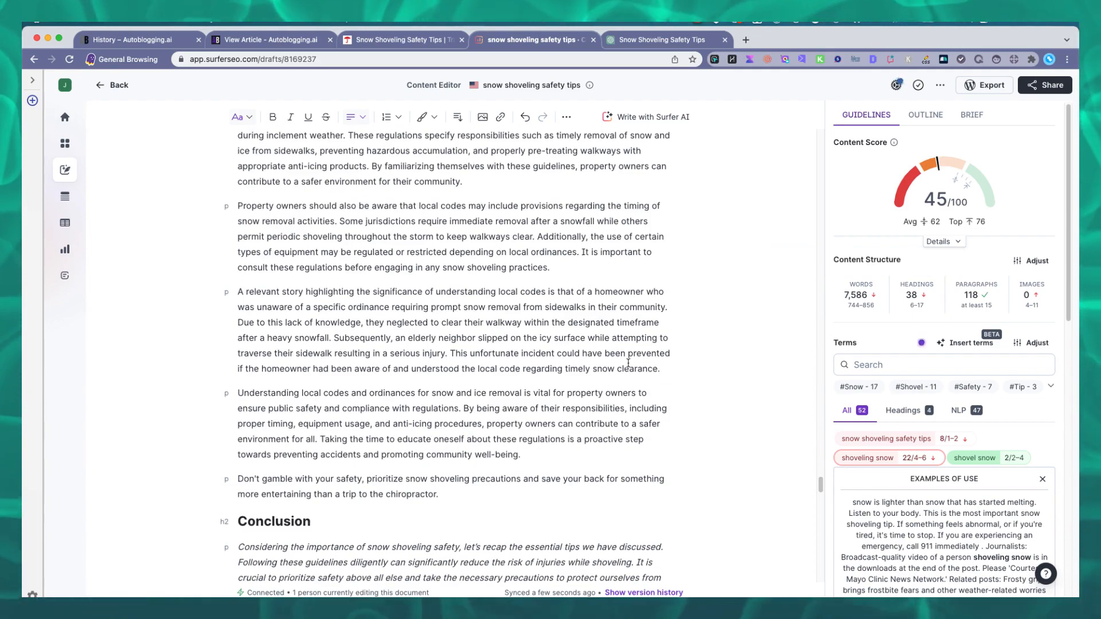
{"action": "scroll", "coordinate": [628, 363], "scroll_direction": "down", "scroll_amount": 9}
{"action": "scroll", "coordinate": [627, 363], "scroll_direction": "up", "scroll_amount": 7}
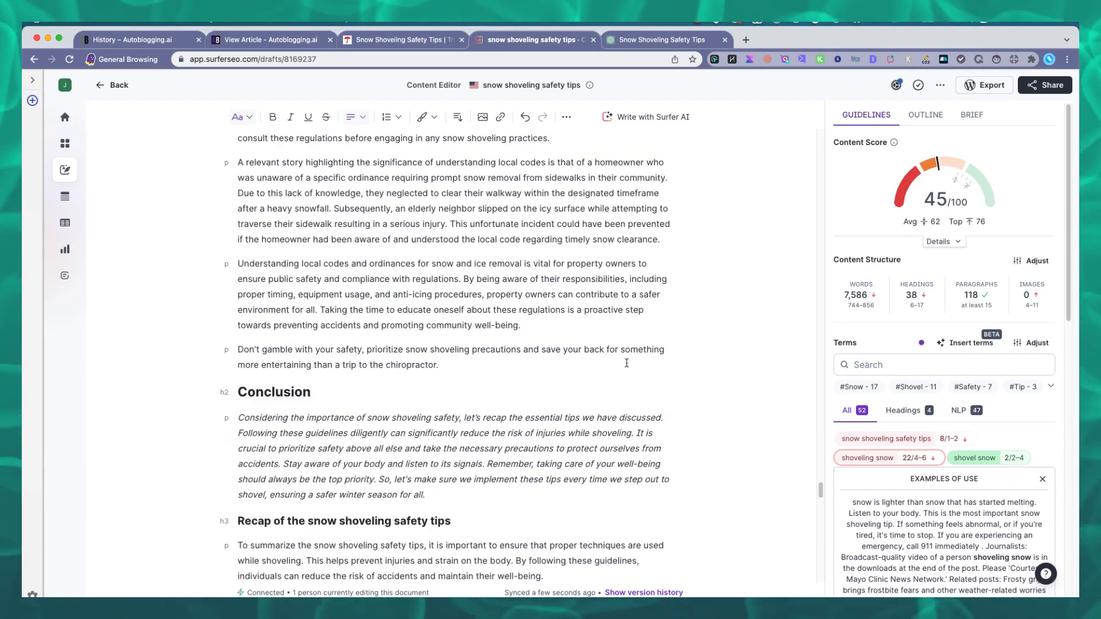
{"action": "double_click", "coordinate": [265, 400]}
{"action": "key", "text": "BackSpace"}
Remove the stray "html" line below the "Pre-treating walkways with anti-icing products" heading.
{"action": "scroll", "coordinate": [488, 350], "scroll_direction": "up", "scroll_amount": 8}
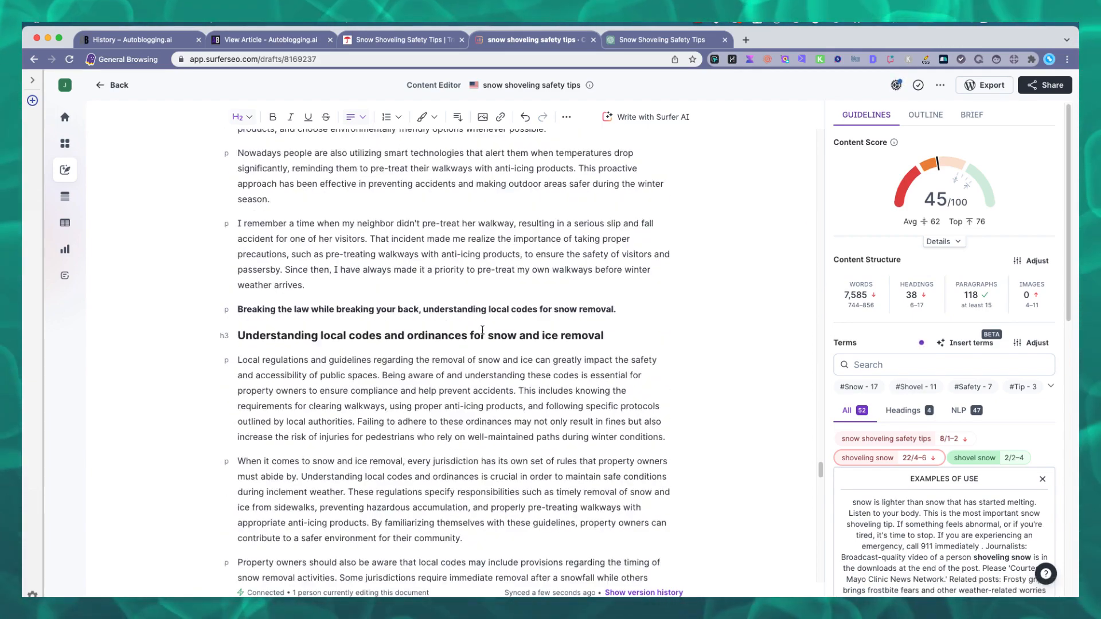
{"action": "scroll", "coordinate": [482, 331], "scroll_direction": "up", "scroll_amount": 10}
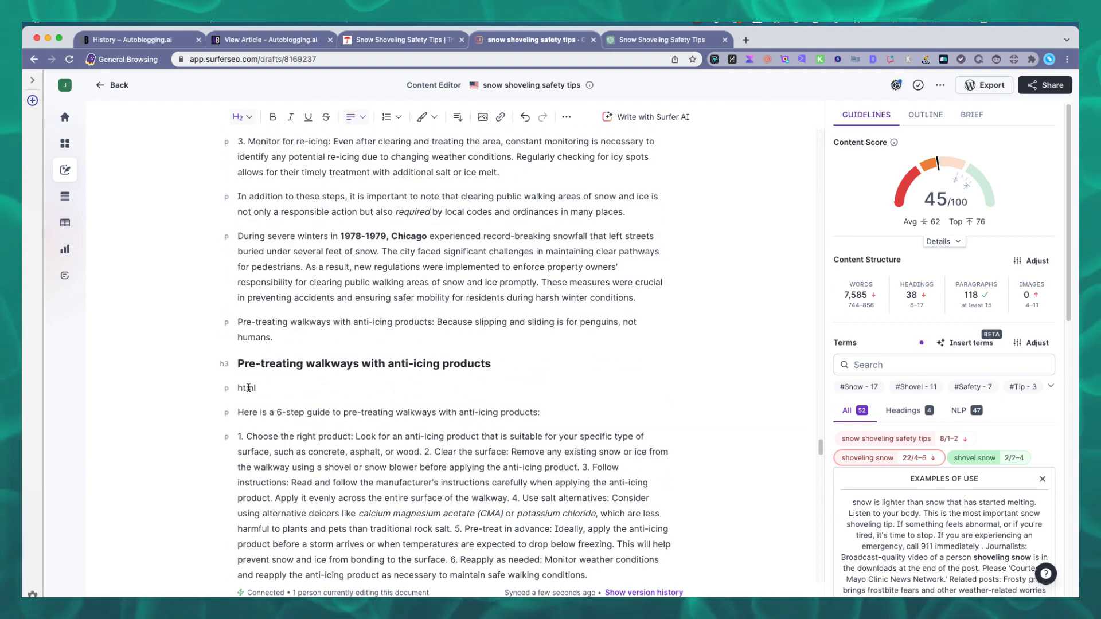
{"action": "double_click", "coordinate": [249, 389]}
{"action": "key", "text": "BackSpace"}
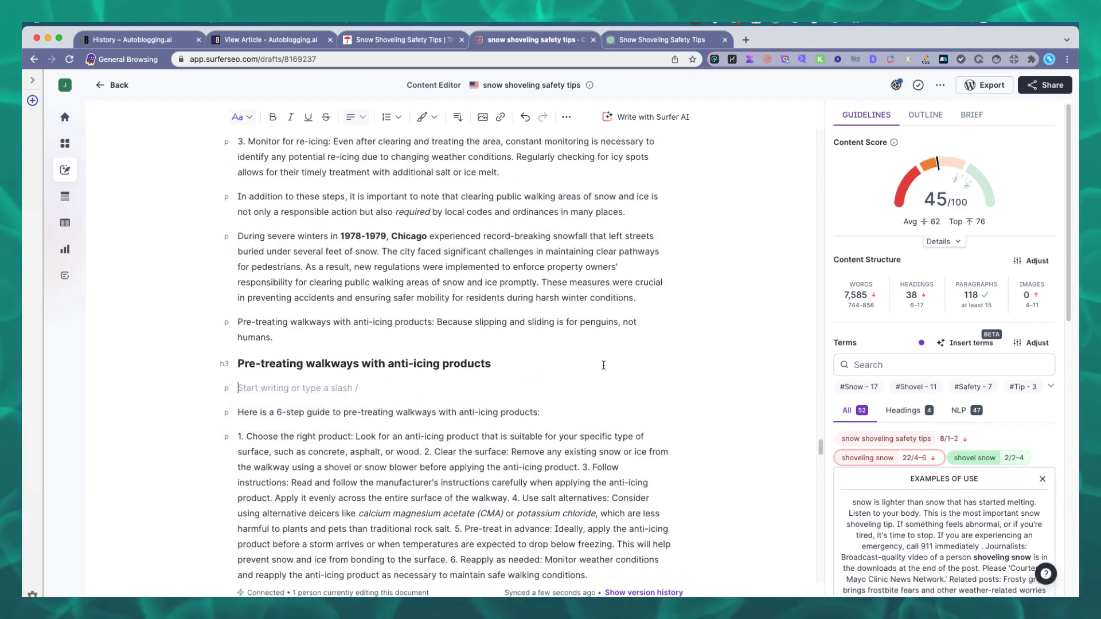
{"action": "key", "text": "BackSpace"}
Delete the "Five Facts About Snow Shoveling Safety Tips:" heading text together with its bullet list.
{"action": "scroll", "coordinate": [694, 373], "scroll_direction": "up", "scroll_amount": 15}
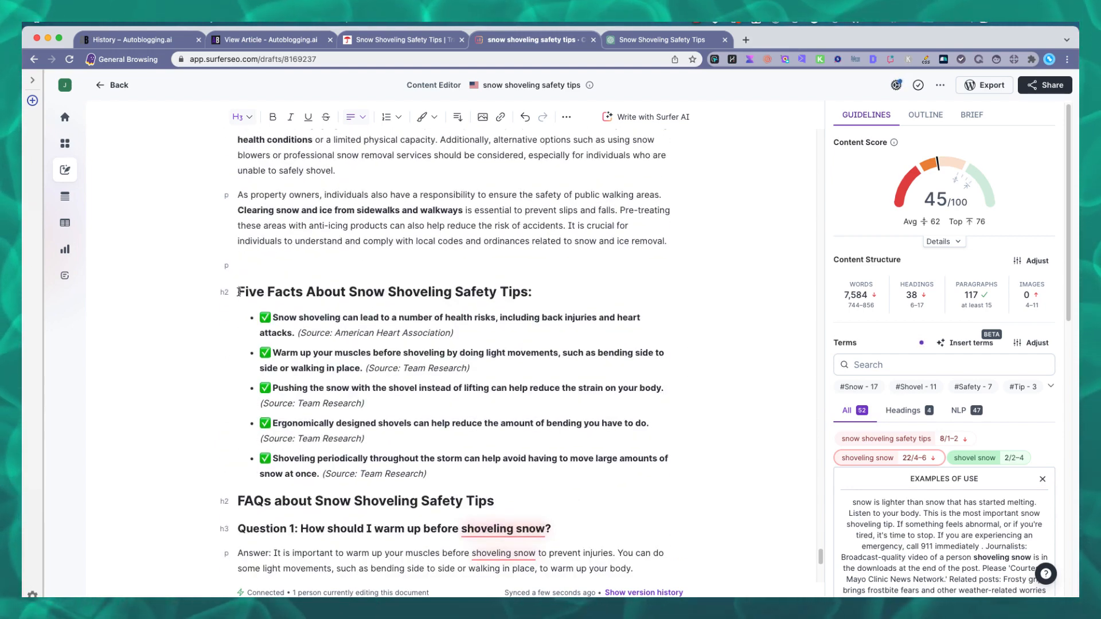
{"action": "left_click_drag", "start_coordinate": [238, 292], "coordinate": [658, 480]}
{"action": "key", "text": "BackSpace"}
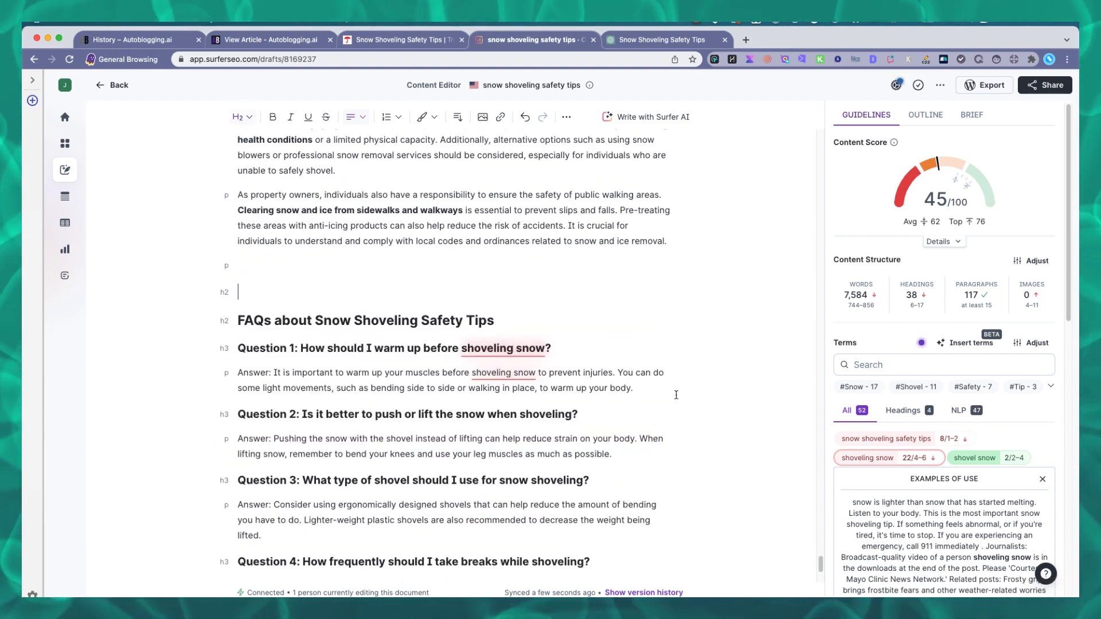
Remove the "Answer:" prefix from the answers to FAQ questions 6 and 5.
{"action": "scroll", "coordinate": [269, 532], "scroll_direction": "down", "scroll_amount": 3}
{"action": "left_click_drag", "start_coordinate": [273, 527], "coordinate": [237, 528]}
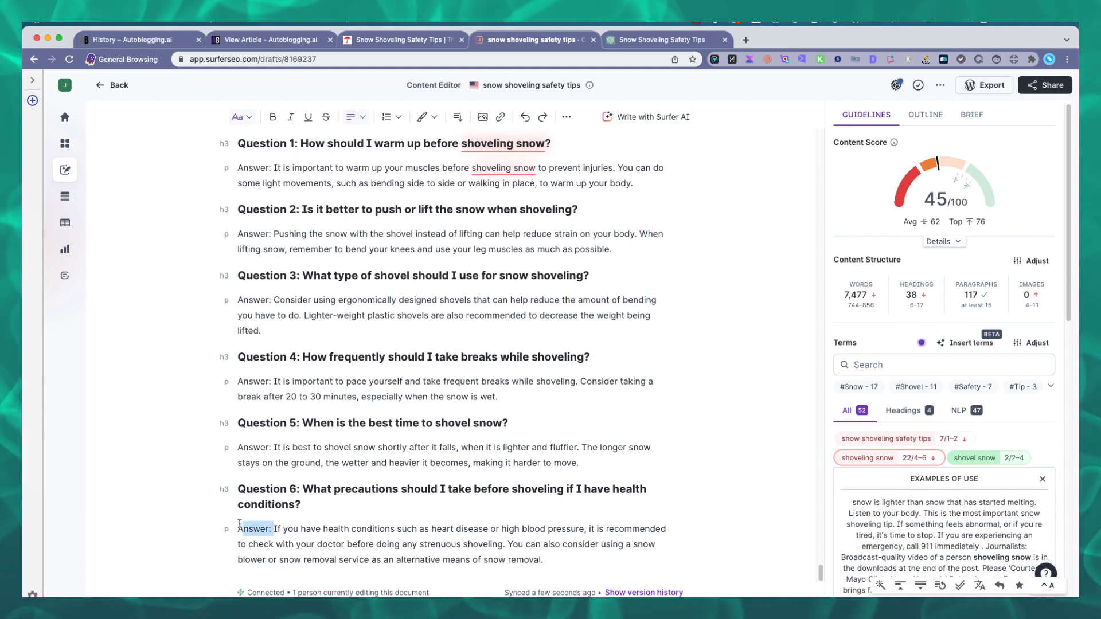
{"action": "key", "text": "BackSpace"}
{"action": "left_click_drag", "start_coordinate": [273, 448], "coordinate": [238, 448]}
{"action": "key", "text": "BackSpace"}
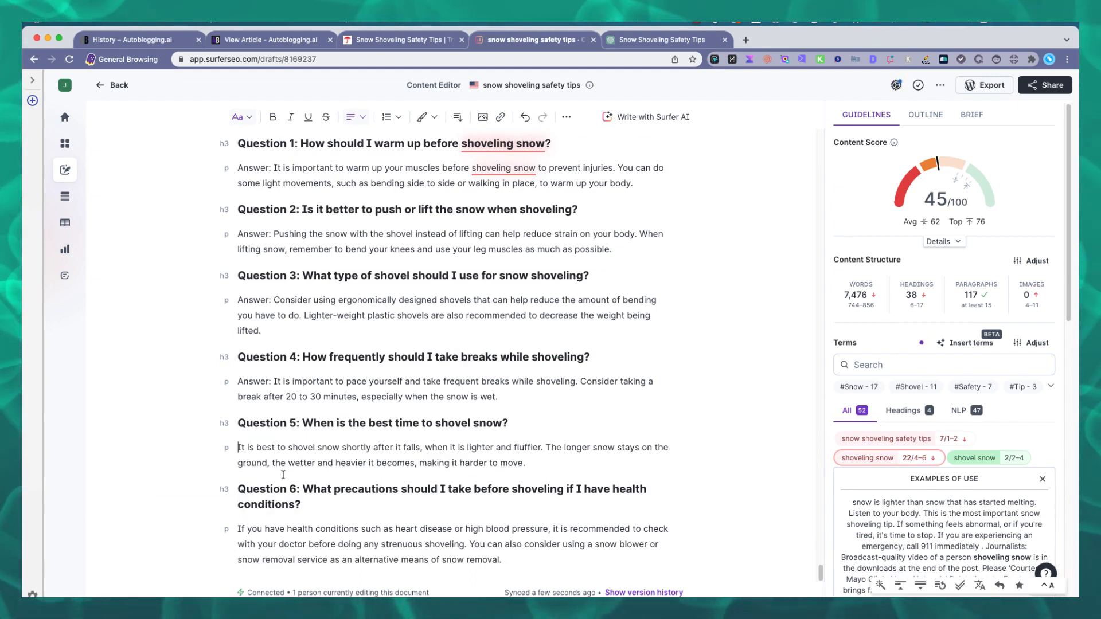
Remove the "Question 6:" and "Question 5:" prefixes from the last two FAQ headings.
{"action": "left_click_drag", "start_coordinate": [305, 491], "coordinate": [238, 491]}
{"action": "key", "text": "BackSpace"}
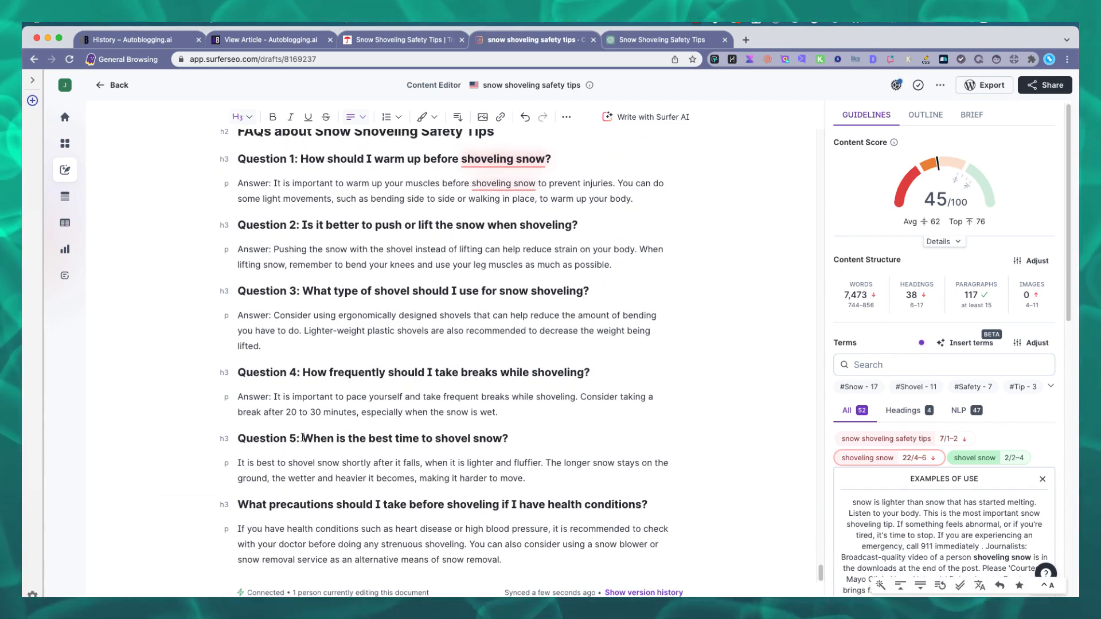
{"action": "left_click_drag", "start_coordinate": [303, 437], "coordinate": [237, 439]}
{"action": "key", "text": "BackSpace"}
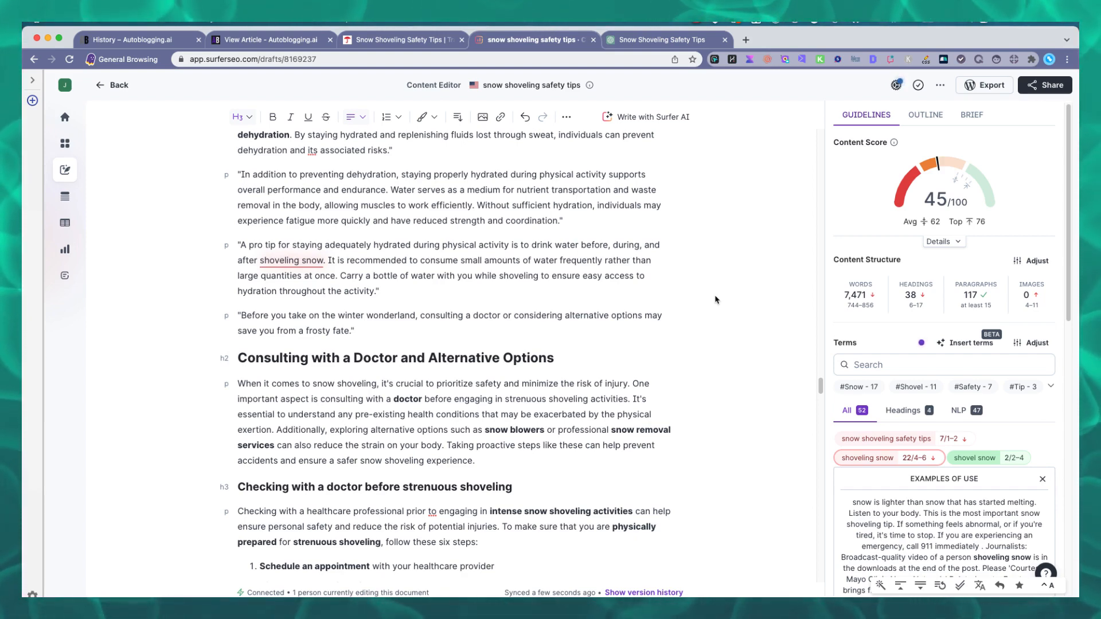
Go back through the article to its title and "Key Takeaway:" section.
{"action": "scroll", "coordinate": [697, 303], "scroll_direction": "up", "scroll_amount": 15}
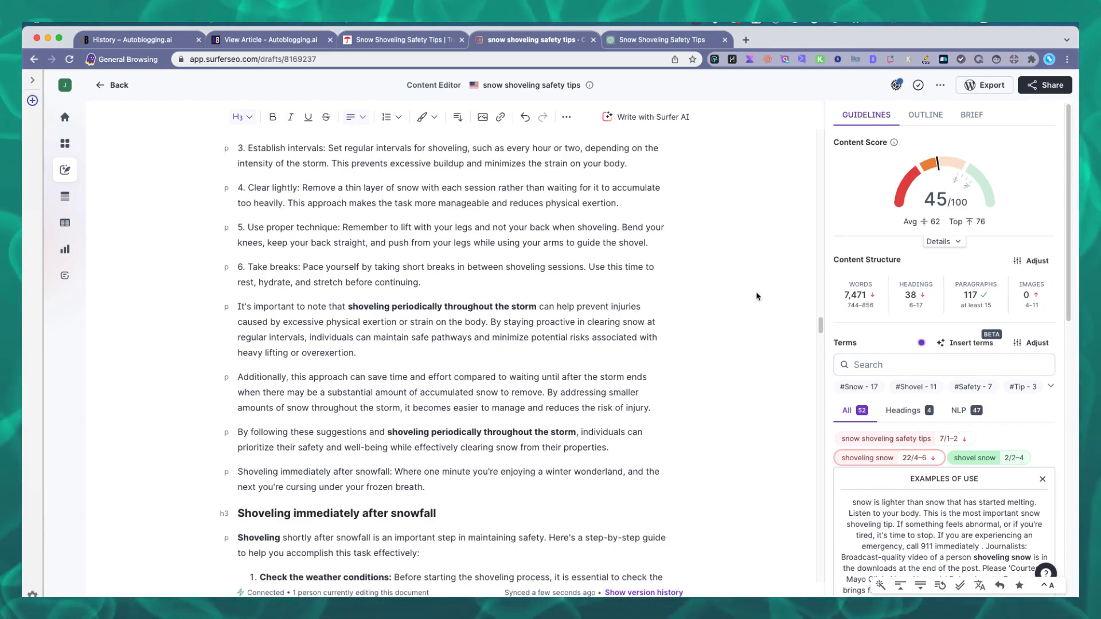
{"action": "scroll", "coordinate": [724, 317], "scroll_direction": "up", "scroll_amount": 15}
{"action": "scroll", "coordinate": [723, 317], "scroll_direction": "up", "scroll_amount": 20}
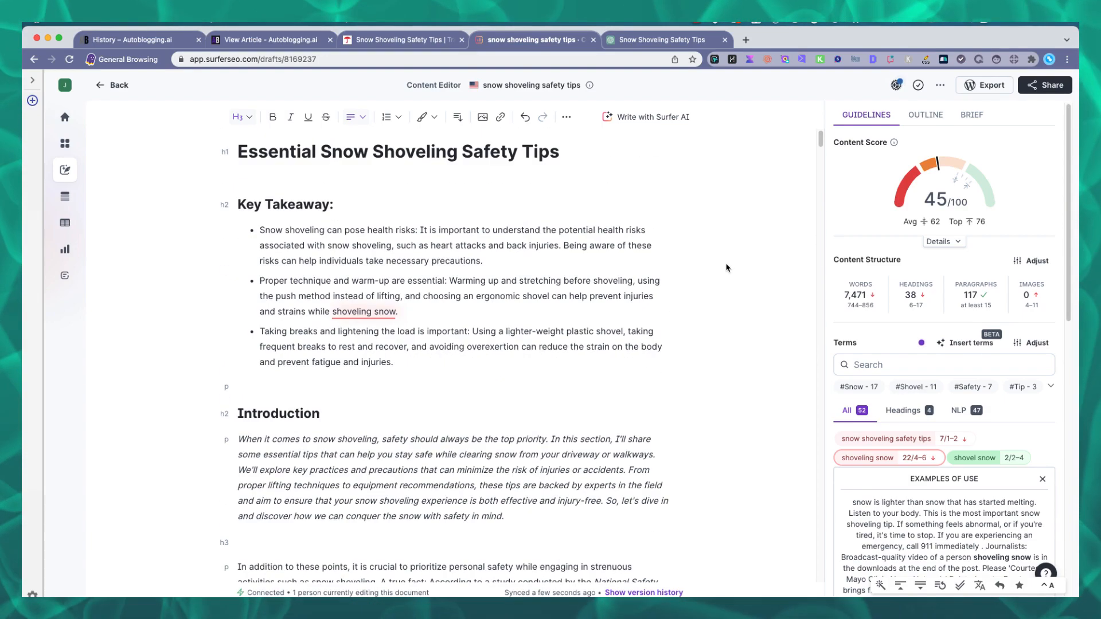